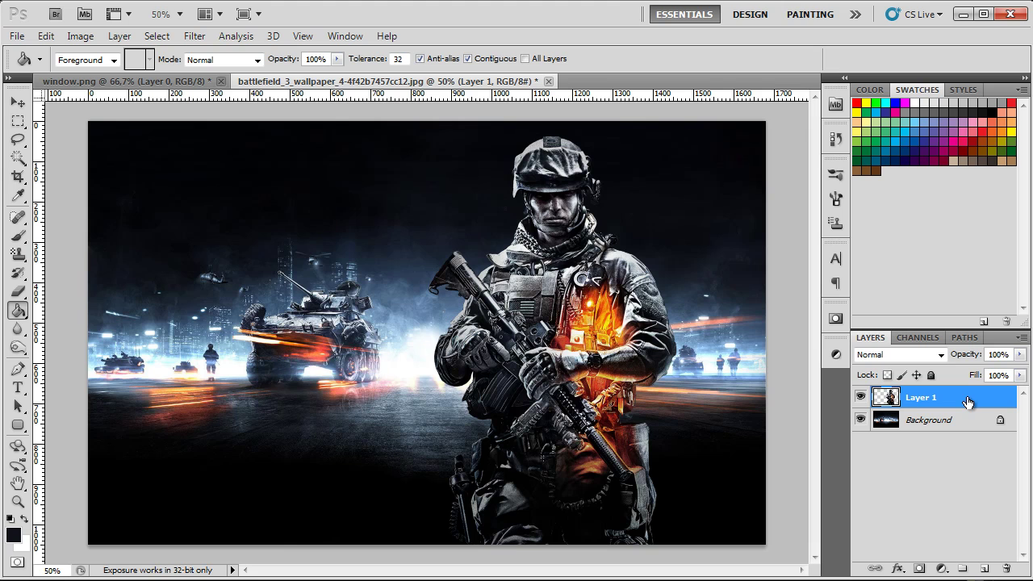
- Delete the Battlefield soldier layer, leaving only the Background battle scene
{"action": "key", "text": "Delete"}
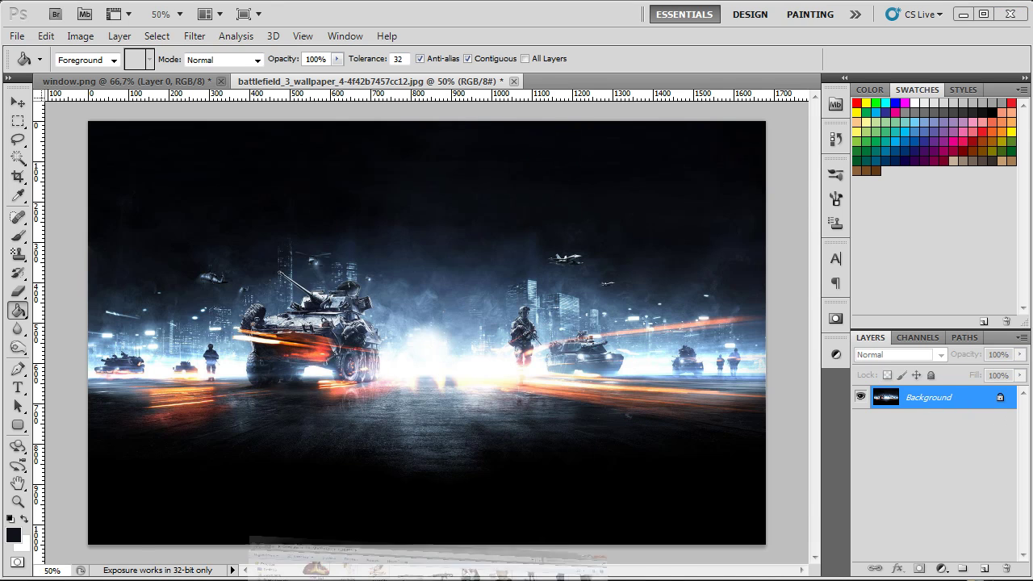
- Select the mass_effect_3_jane_shepard PNG in the D:\RENDERS folder
{"action": "left_click", "coordinate": [362, 565]}
{"action": "scroll", "coordinate": [685, 322], "scroll_direction": "up", "scroll_amount": 5}
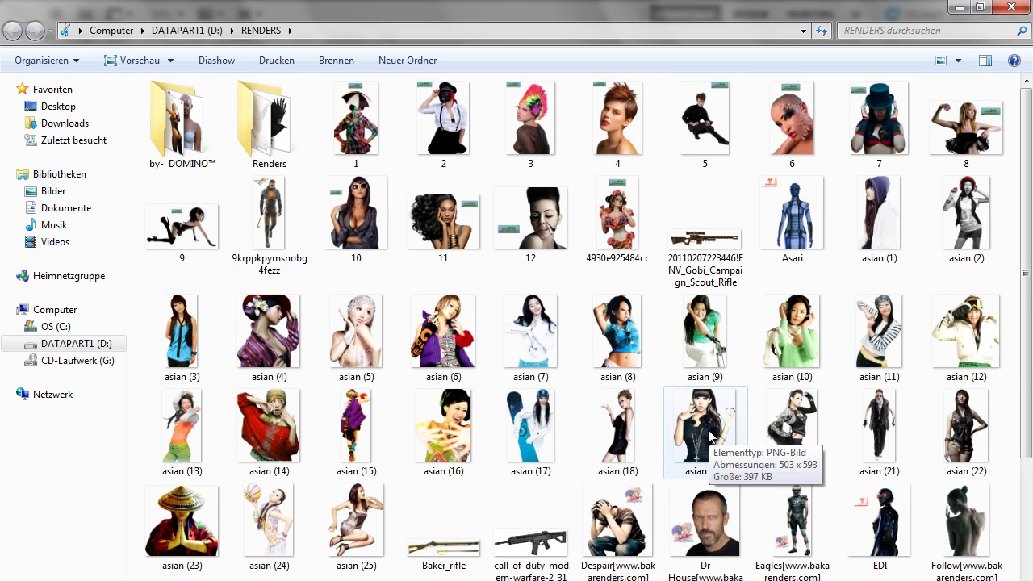
{"action": "scroll", "coordinate": [692, 463], "scroll_direction": "down", "scroll_amount": 5}
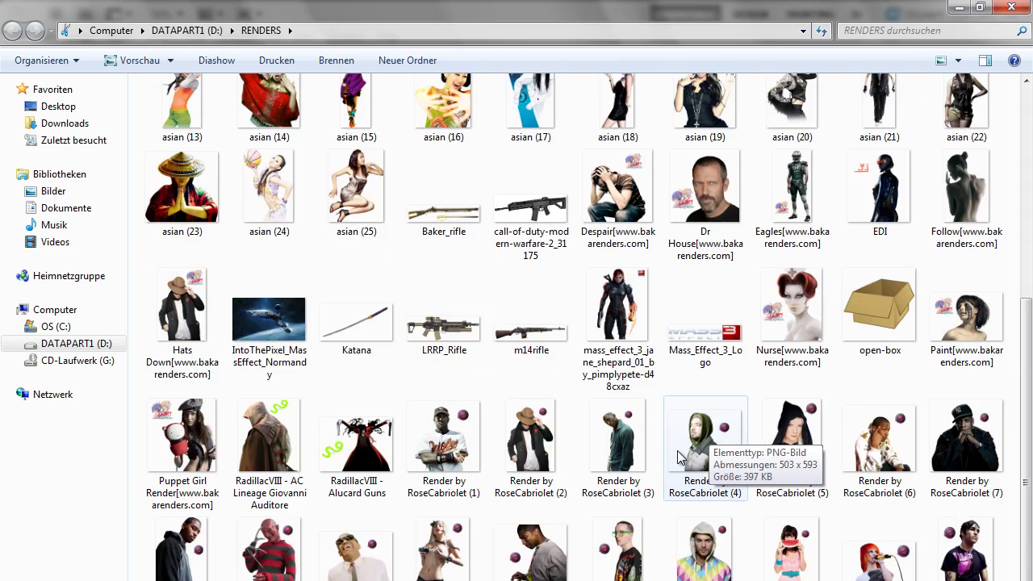
{"action": "left_click", "coordinate": [615, 217]}
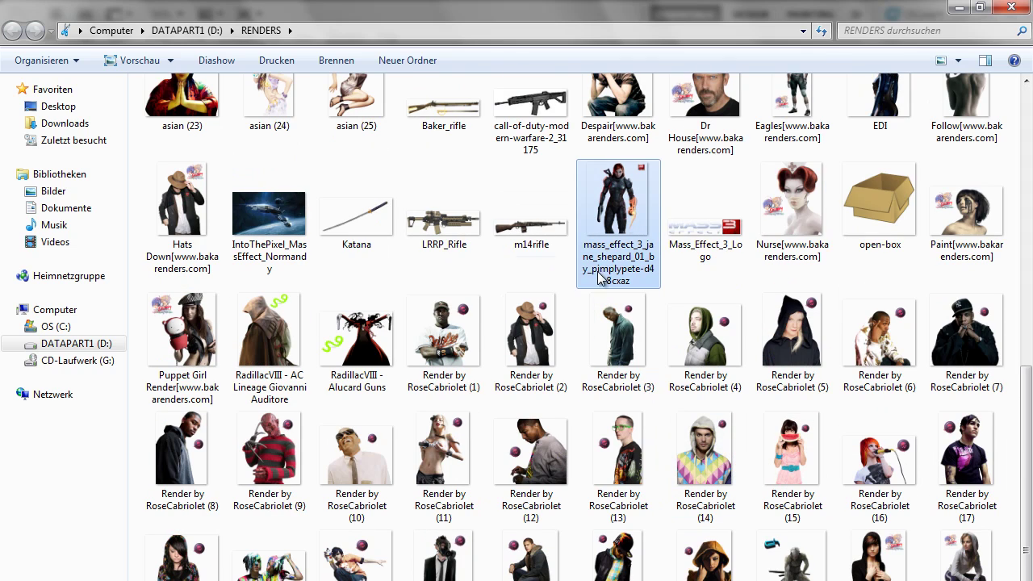
- Open the Jane Shepard render and drag it onto the right side of the battlefield scene
{"action": "key", "text": "Return"}
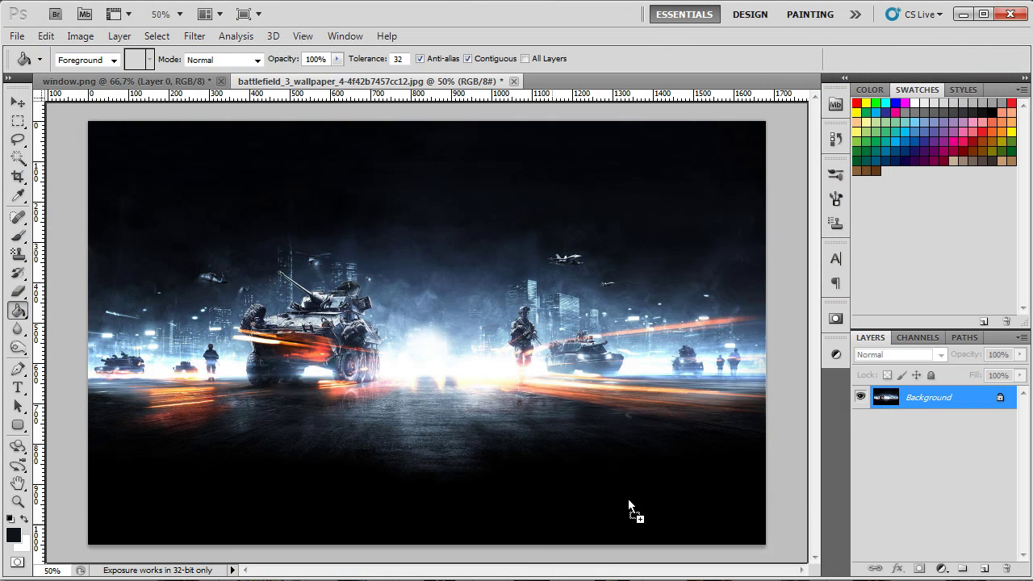
{"action": "scroll", "coordinate": [533, 218], "scroll_direction": "up", "scroll_amount": 2}
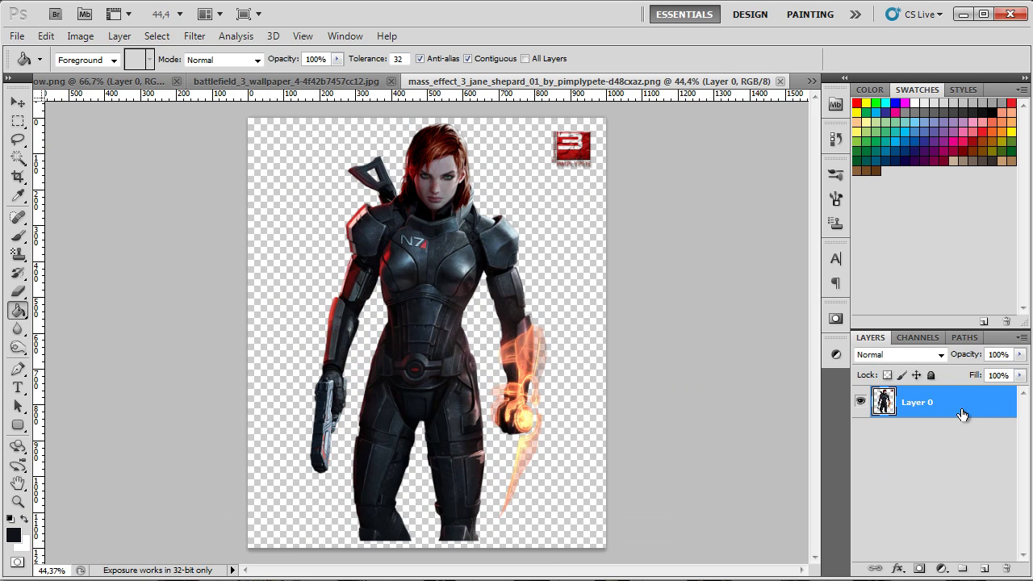
{"action": "key", "text": "ctrl+a"}
{"action": "left_click_drag", "start_coordinate": [266, 91], "coordinate": [571, 374]}
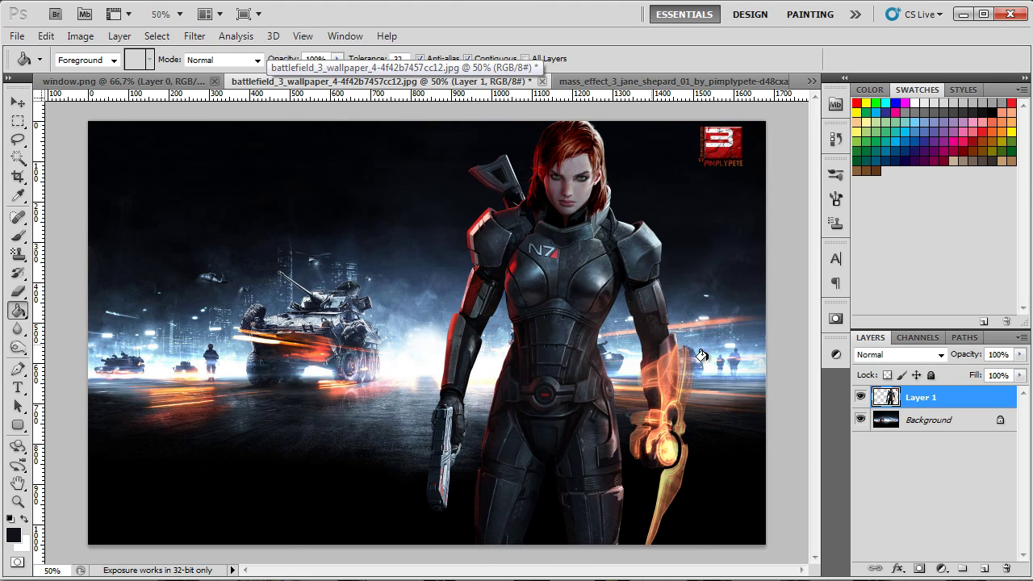
- Erase the render's corner logo and convert Shepard's Layer 1 to a smart object
{"action": "left_click", "coordinate": [947, 428]}
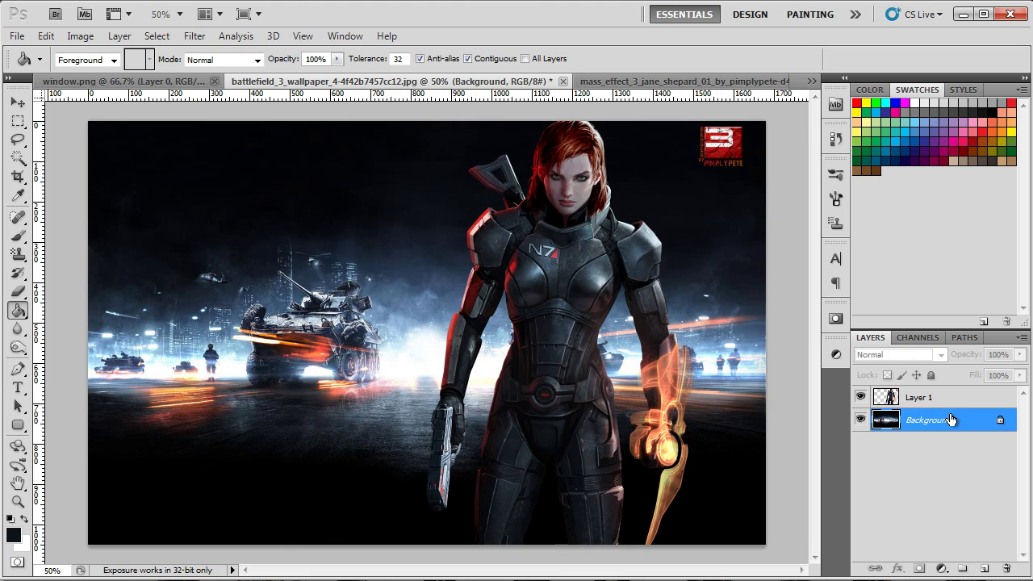
{"action": "left_click", "coordinate": [928, 401]}
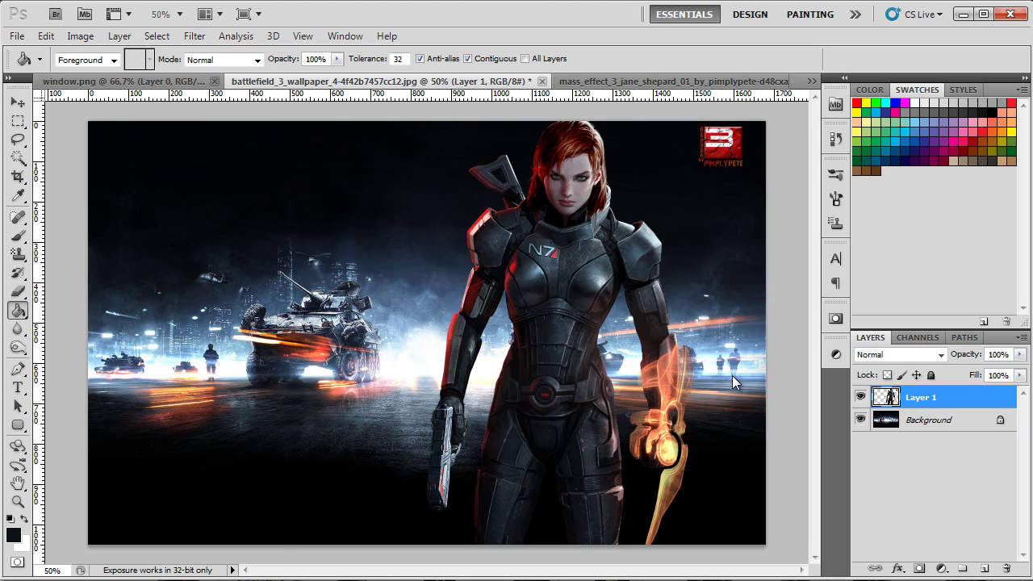
{"action": "left_click", "coordinate": [18, 291]}
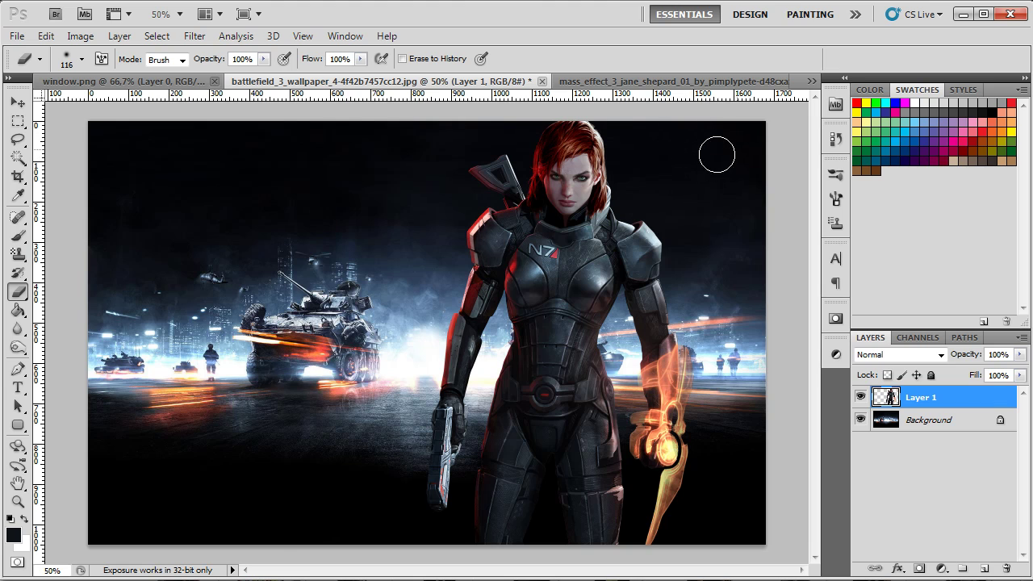
{"action": "right_click", "coordinate": [927, 404]}
{"action": "left_click", "coordinate": [961, 396]}
{"action": "right_click", "coordinate": [969, 399]}
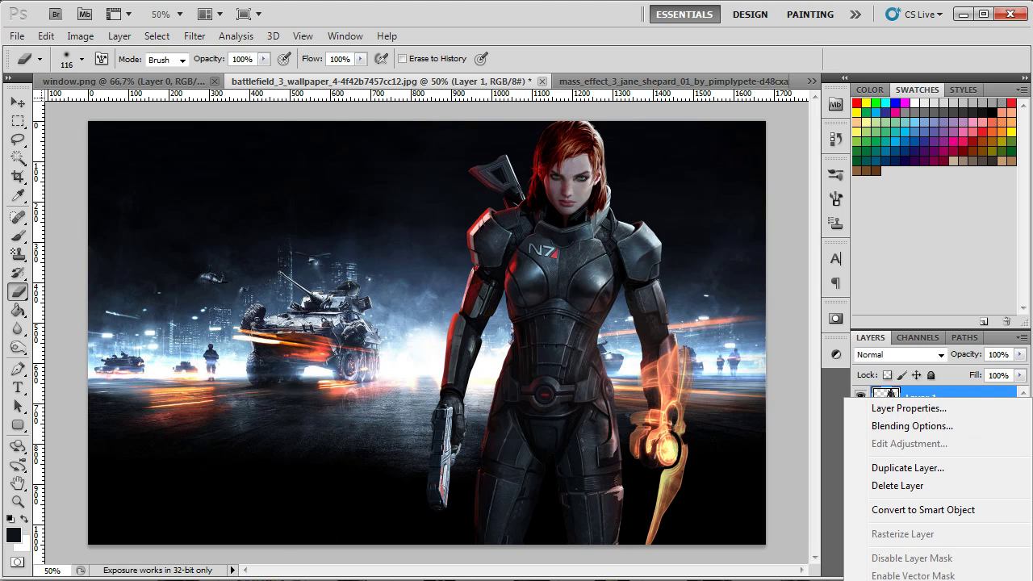
{"action": "left_click", "coordinate": [936, 510]}
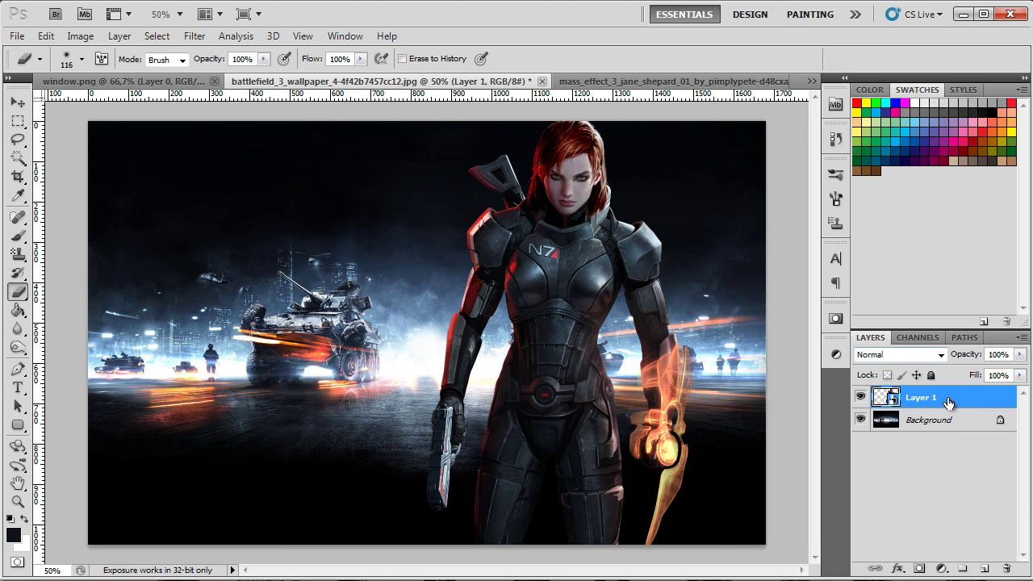
- Scale Shepard to 82.38% with Free Transform and shift her up and to the right
{"action": "key", "text": "ctrl+t"}
{"action": "left_click_drag", "start_coordinate": [716, 116], "coordinate": [677, 201]}
{"action": "left_click_drag", "start_coordinate": [643, 330], "coordinate": [662, 306]}
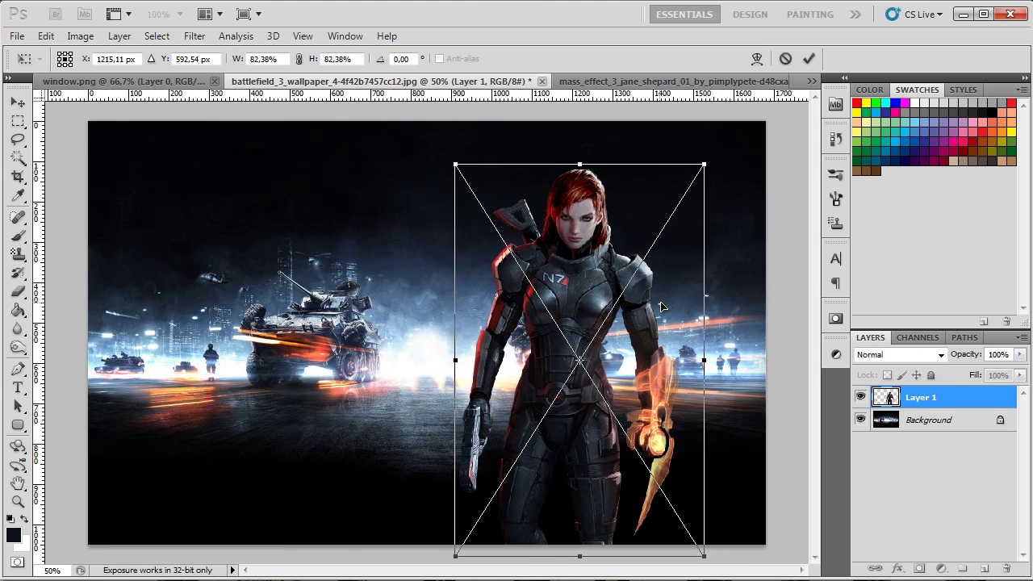
{"action": "key", "text": "Return"}
- Pick the Eraser, look at window.png, then return to the battlefield composition
{"action": "key", "text": "e"}
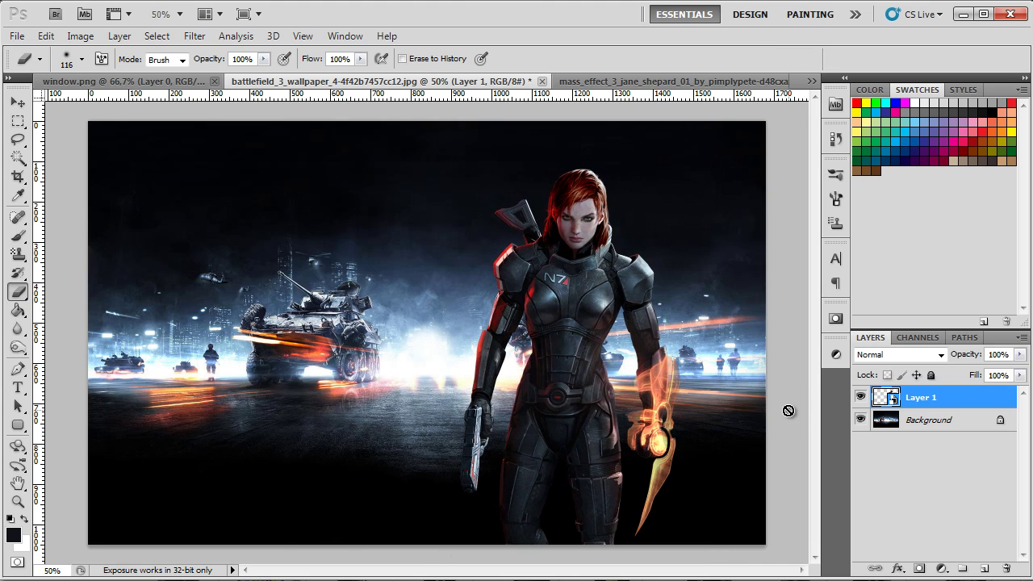
{"action": "scroll", "coordinate": [686, 224], "scroll_direction": "up", "scroll_amount": 2}
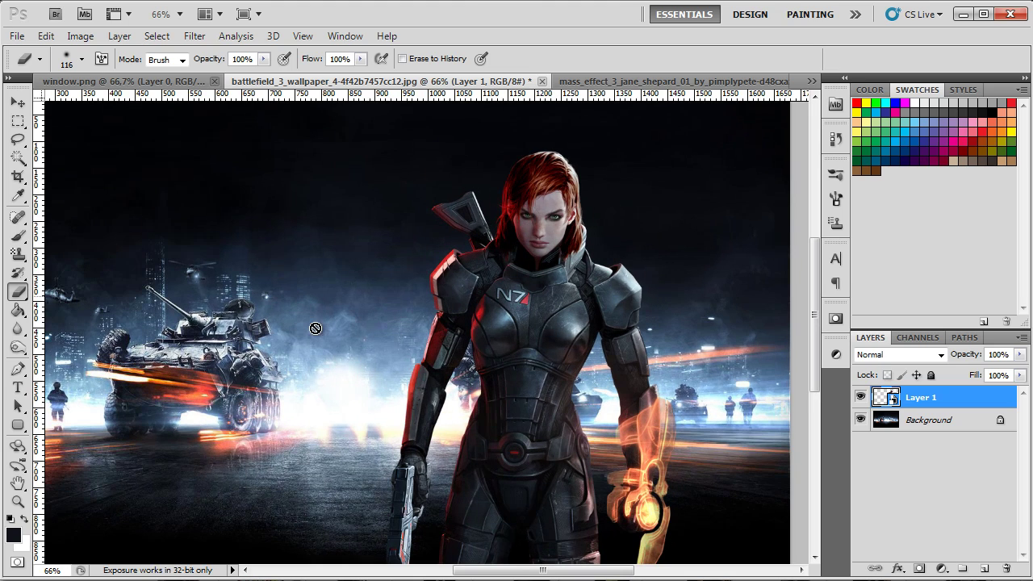
{"action": "scroll", "coordinate": [380, 280], "scroll_direction": "down", "scroll_amount": 2}
{"action": "left_click", "coordinate": [186, 81]}
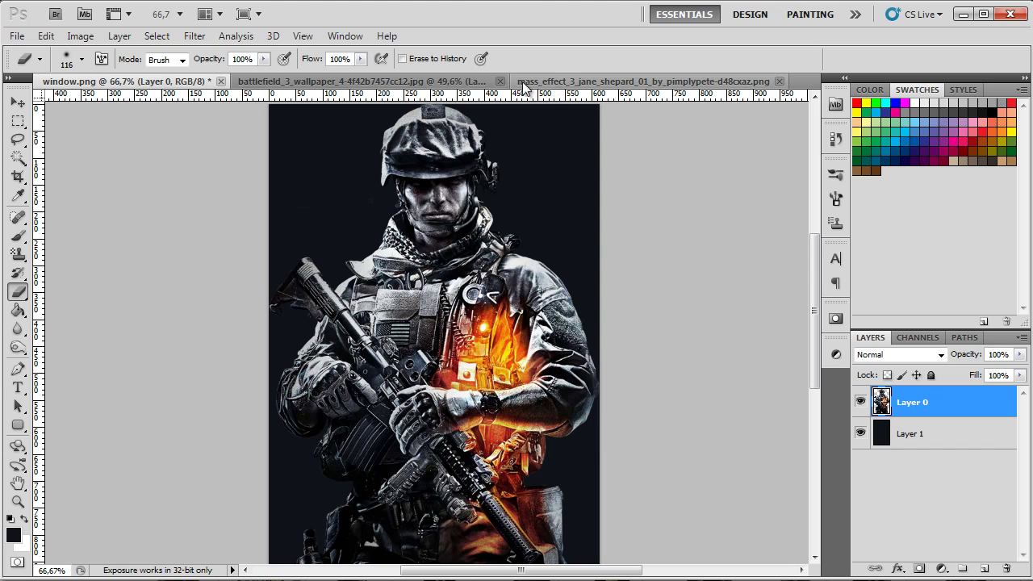
{"action": "left_click", "coordinate": [399, 82]}
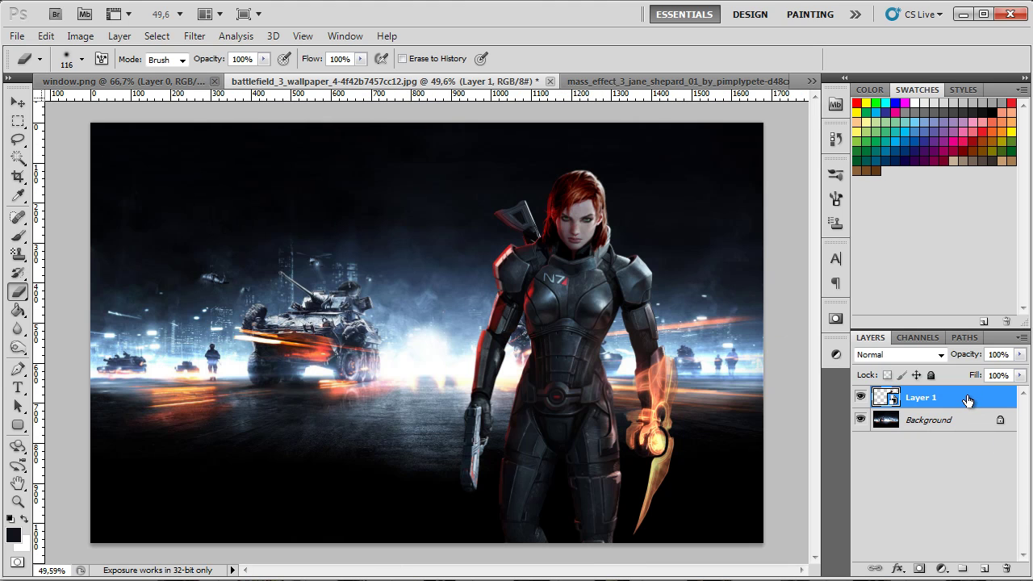
- Add a Gradient Map adjustment layer and apply a bluish-grey gradient preset
{"action": "left_click", "coordinate": [943, 570]}
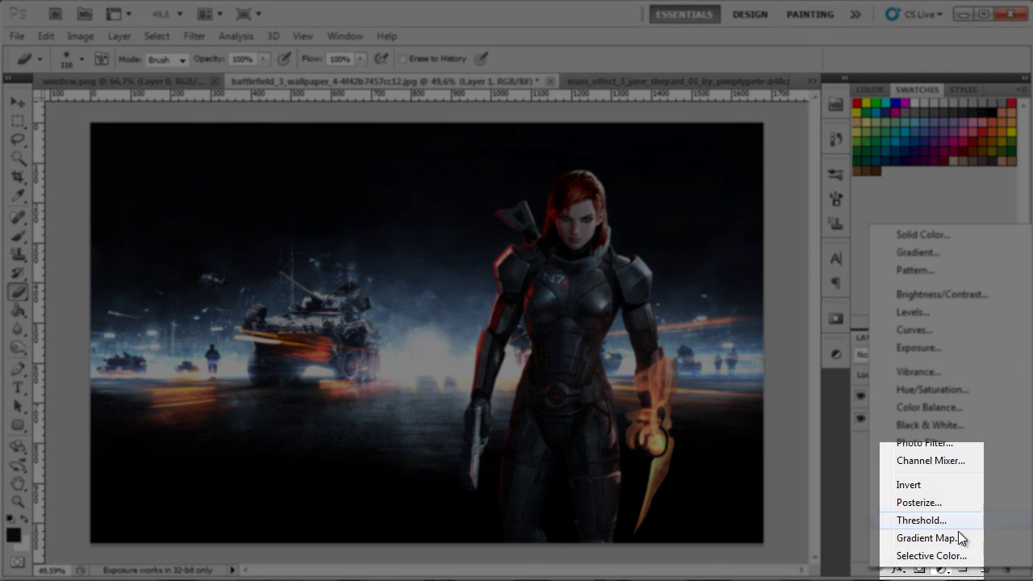
{"action": "left_click", "coordinate": [971, 542]}
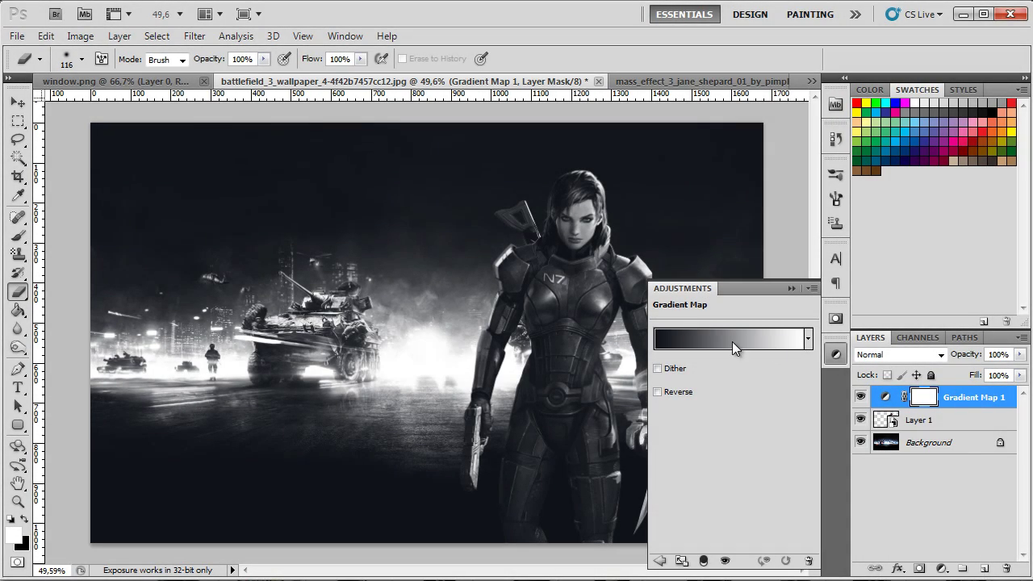
{"action": "left_click", "coordinate": [731, 342]}
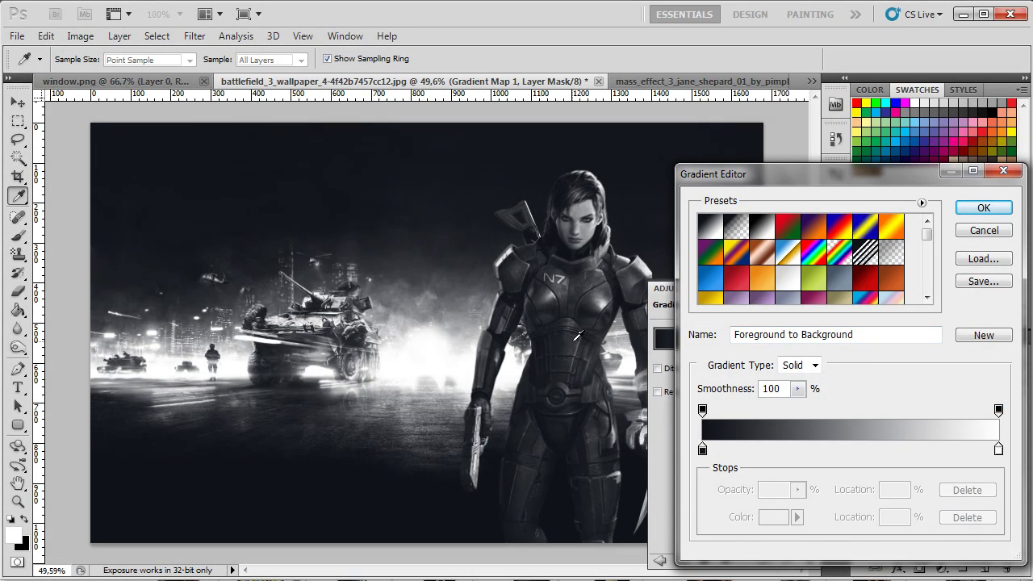
{"action": "left_click", "coordinate": [839, 281]}
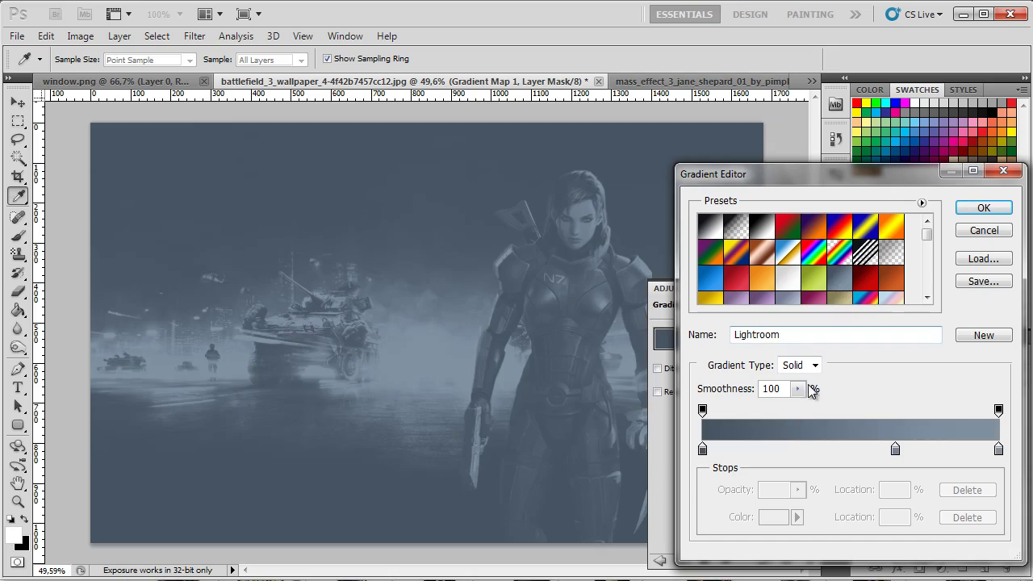
- Set the gradient's left stop to #475461 and right stop to #8092a1
{"action": "left_click", "coordinate": [702, 449]}
{"action": "left_click", "coordinate": [779, 520]}
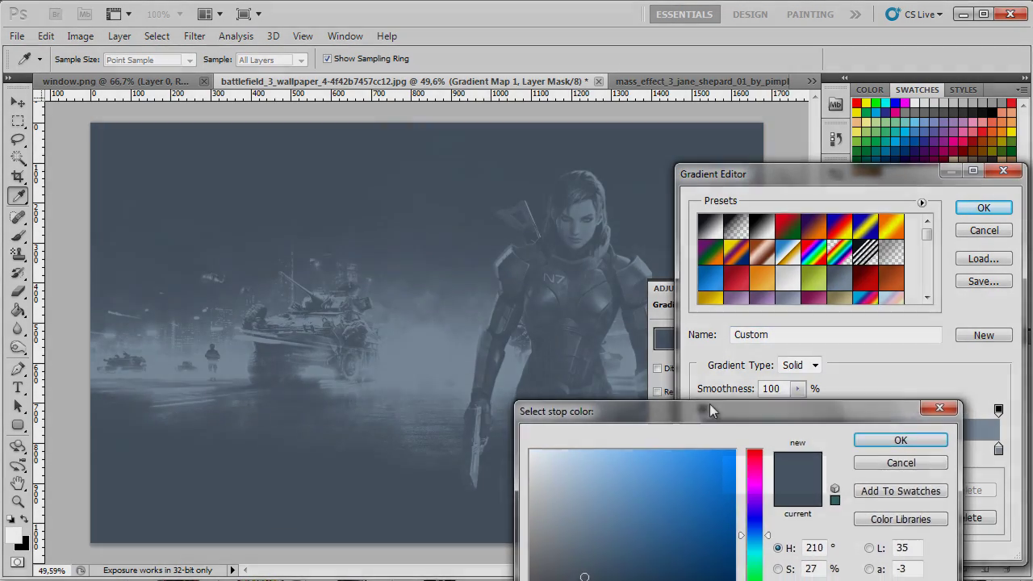
{"action": "left_click_drag", "start_coordinate": [709, 403], "coordinate": [676, 218]}
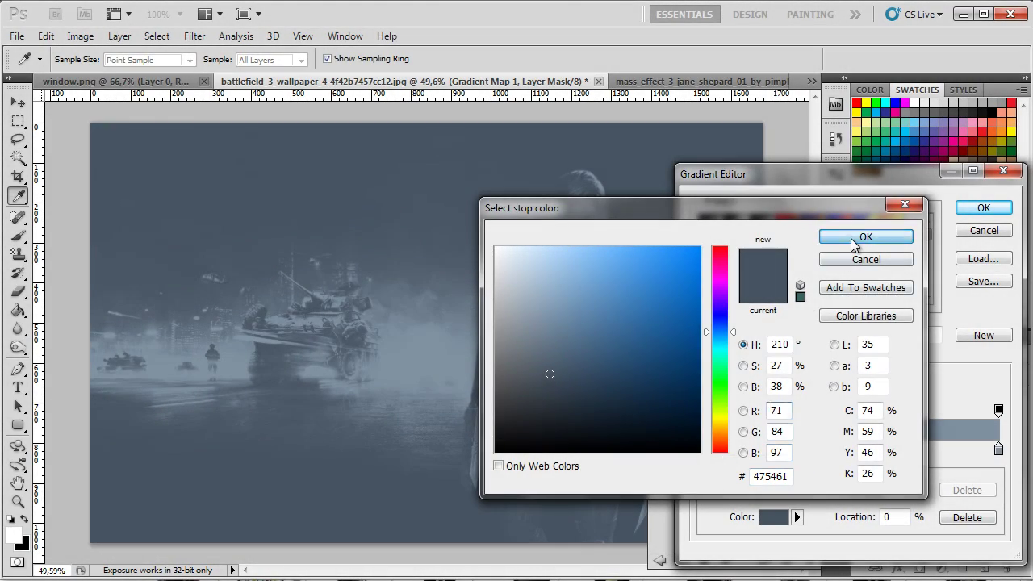
{"action": "left_click", "coordinate": [860, 238]}
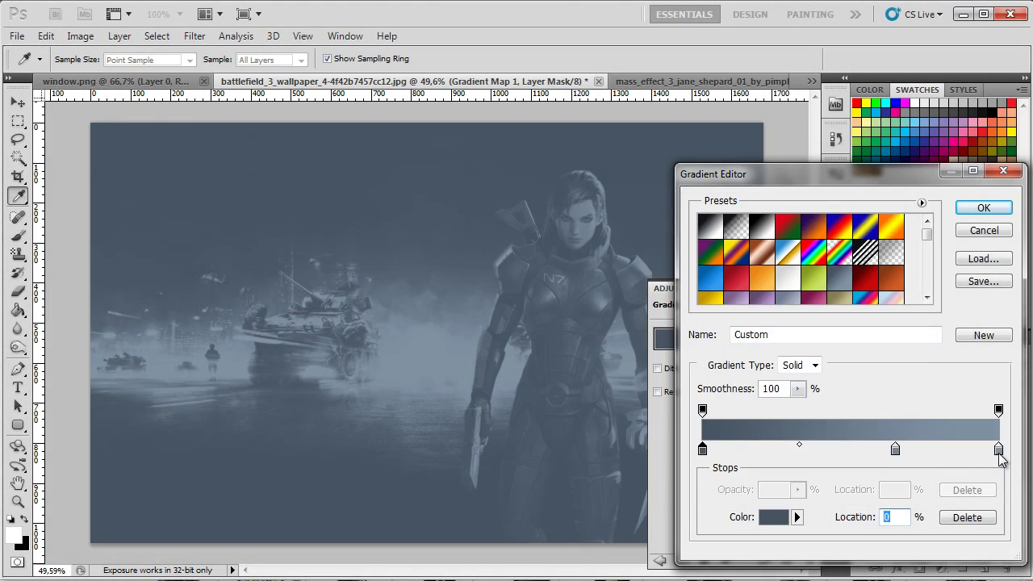
{"action": "left_click", "coordinate": [998, 449]}
{"action": "left_click", "coordinate": [773, 516]}
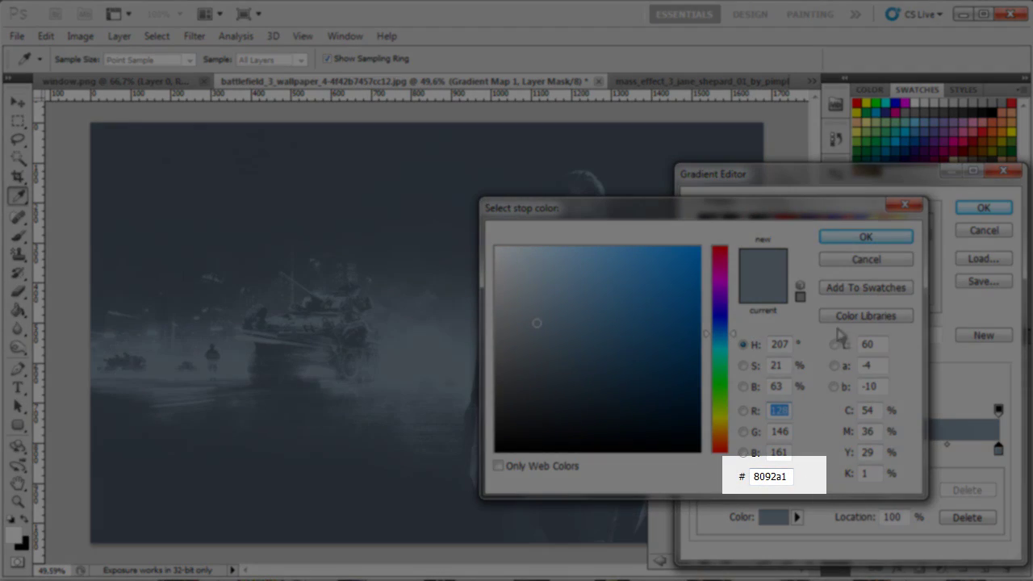
{"action": "left_click", "coordinate": [864, 236]}
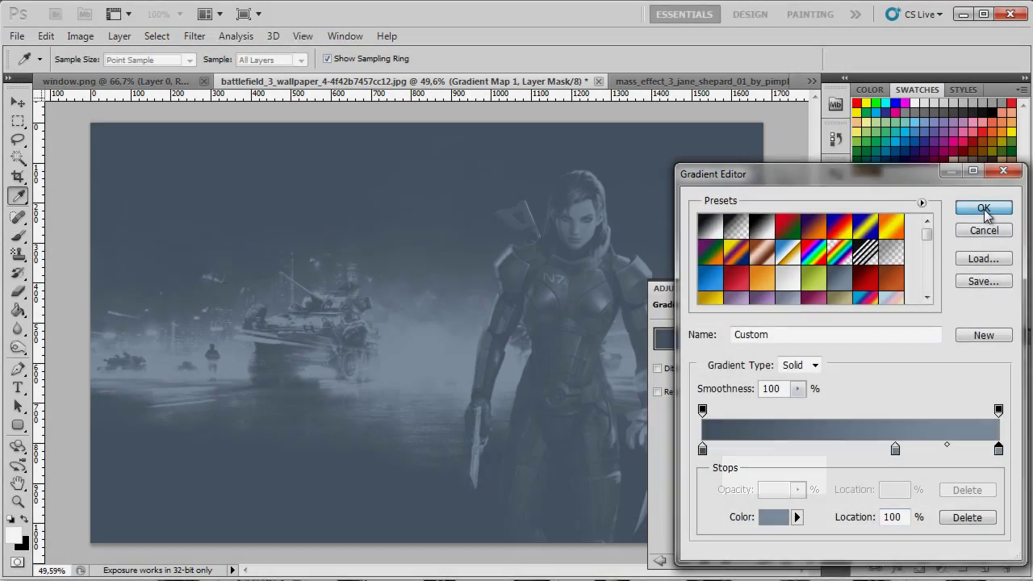
- Apply the gradient, clip Gradient Map 1 to Shepard's layer, and set its blend mode to Color
{"action": "left_click", "coordinate": [984, 209]}
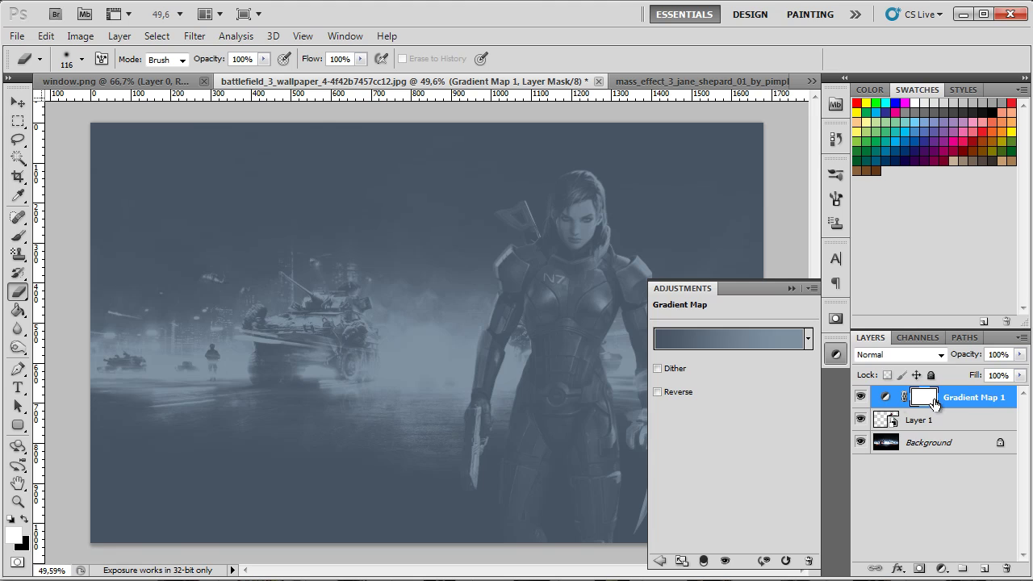
{"action": "right_click", "coordinate": [1001, 398]}
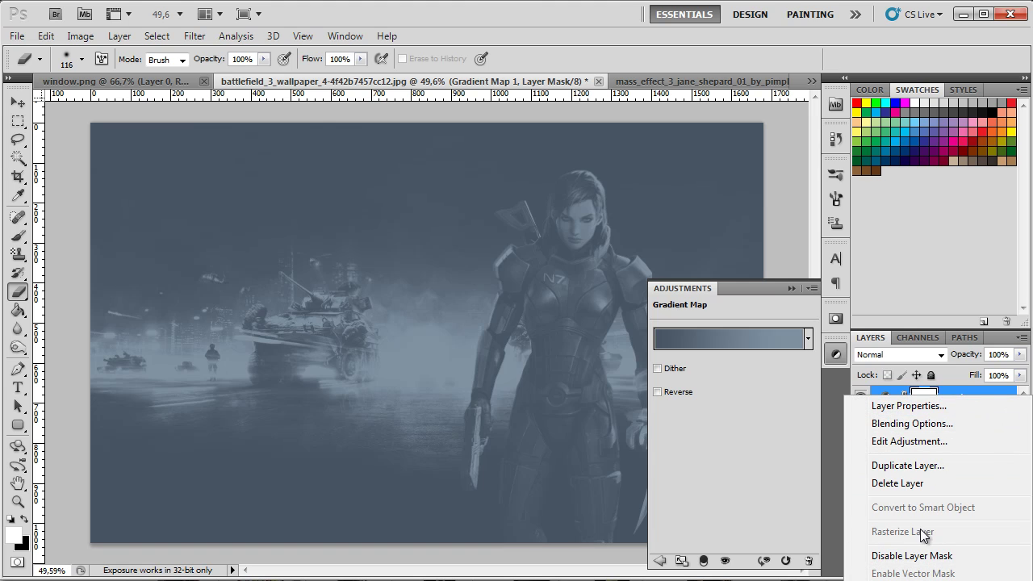
{"action": "left_click", "coordinate": [907, 580]}
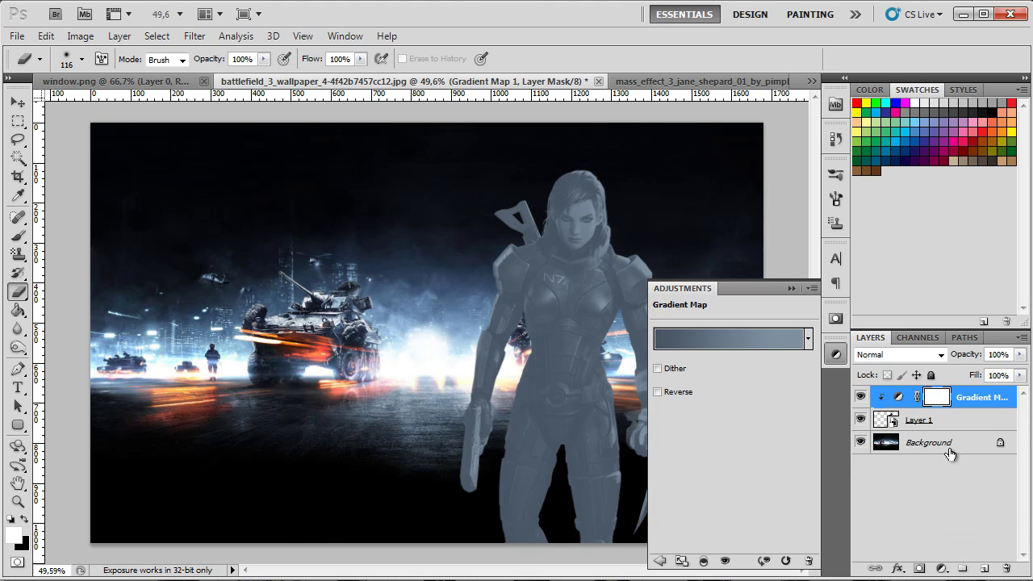
{"action": "left_click", "coordinate": [789, 288]}
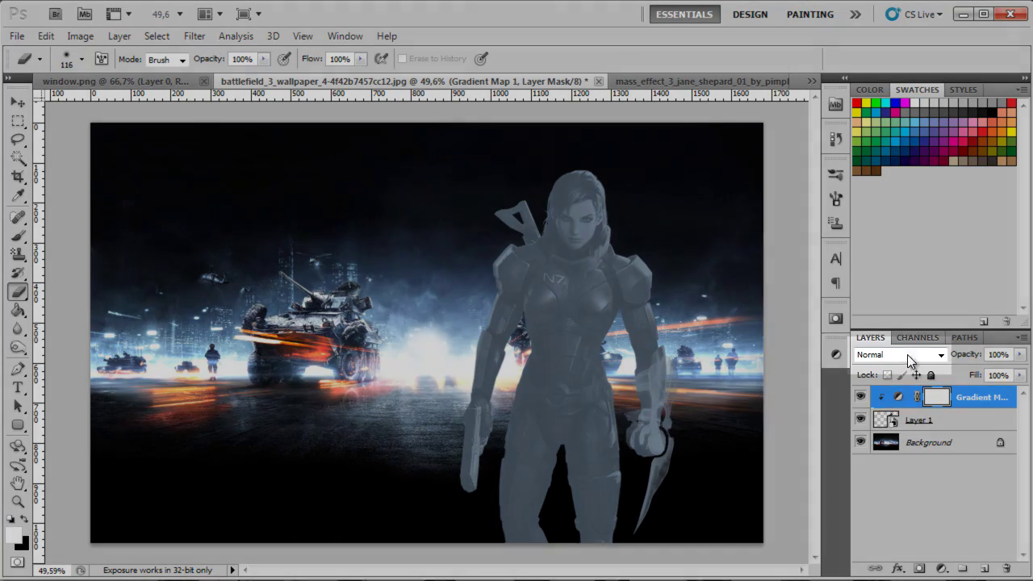
{"action": "left_click", "coordinate": [934, 356]}
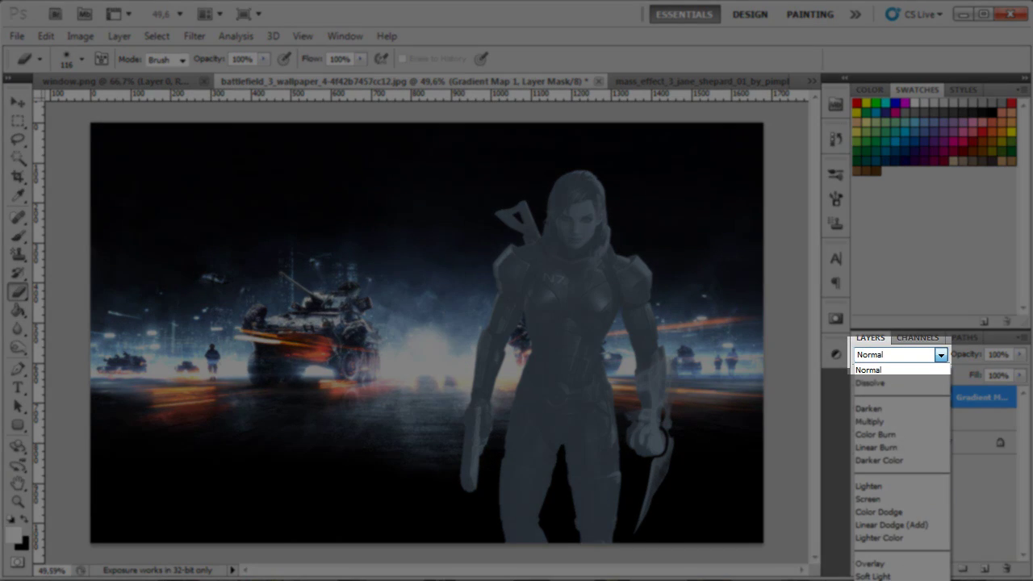
{"action": "left_click", "coordinate": [936, 433]}
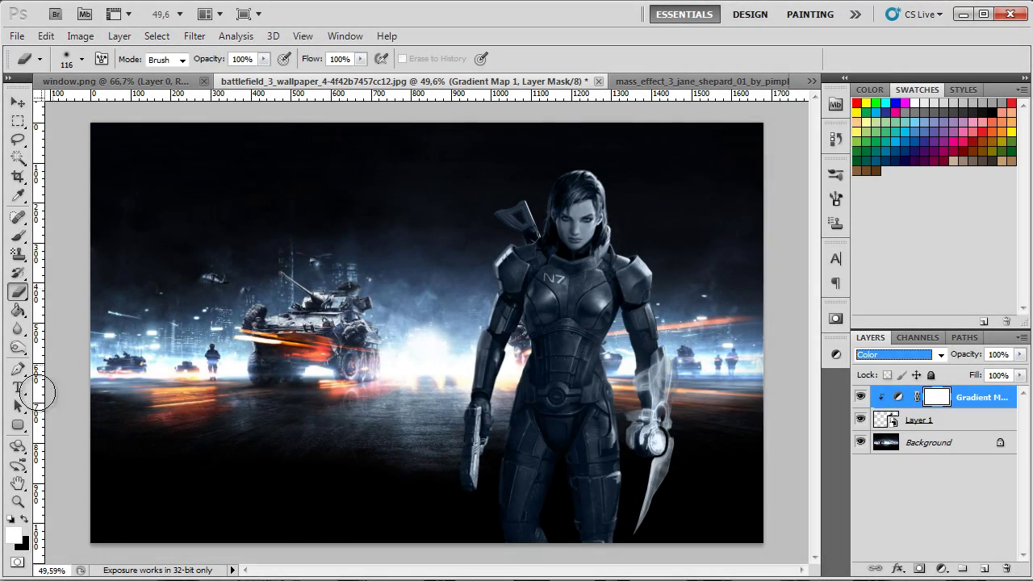
- Erase the Gradient Map mask over Shepard's arm blade to restore its orange glow
{"action": "left_click", "coordinate": [18, 502]}
{"action": "left_click", "coordinate": [452, 60]}
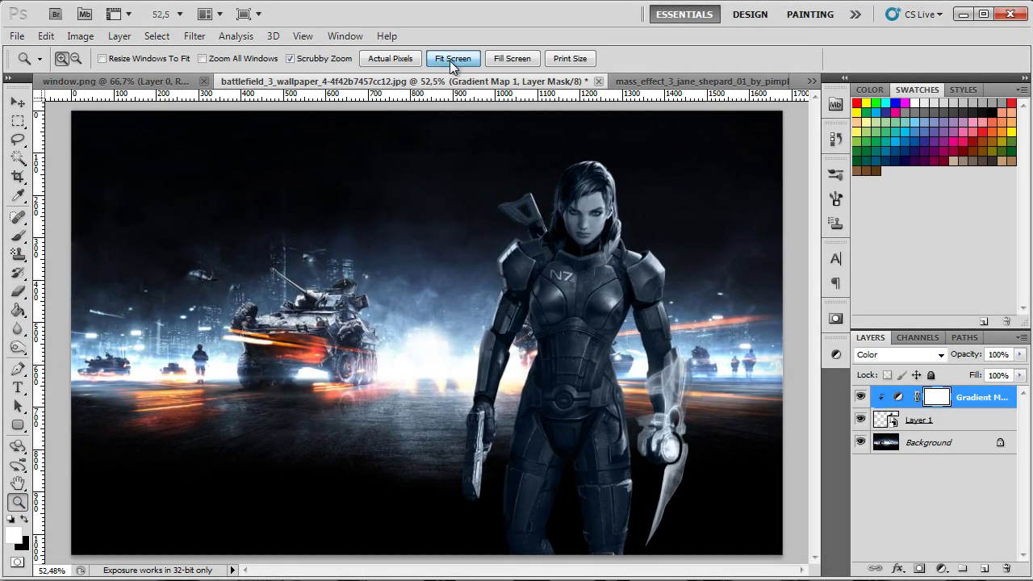
{"action": "left_click", "coordinate": [387, 62]}
{"action": "left_click_drag", "start_coordinate": [718, 234], "coordinate": [659, 349]}
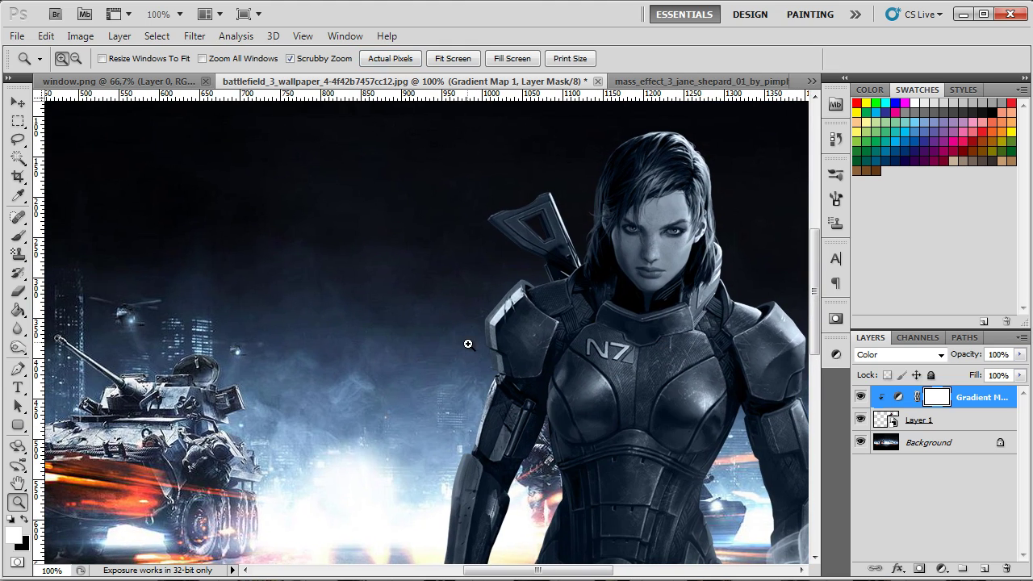
{"action": "left_click", "coordinate": [626, 347], "text": "alt"}
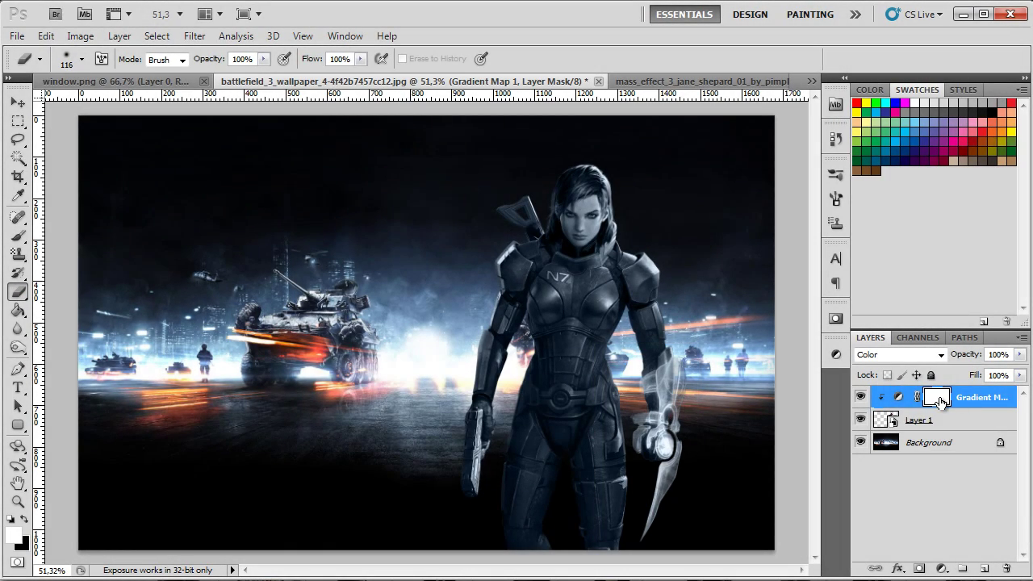
{"action": "left_click", "coordinate": [84, 62]}
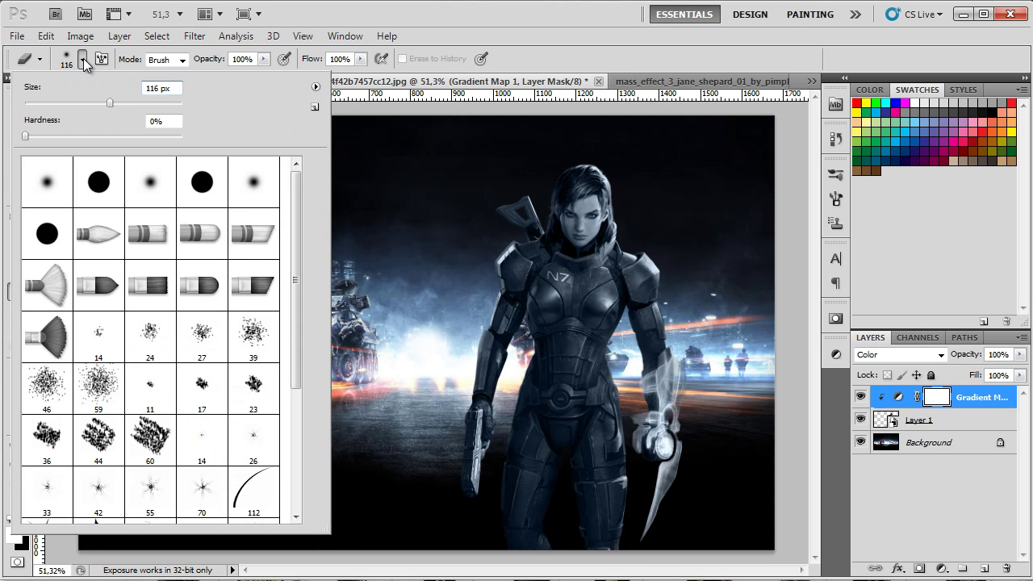
{"action": "left_click", "coordinate": [84, 62]}
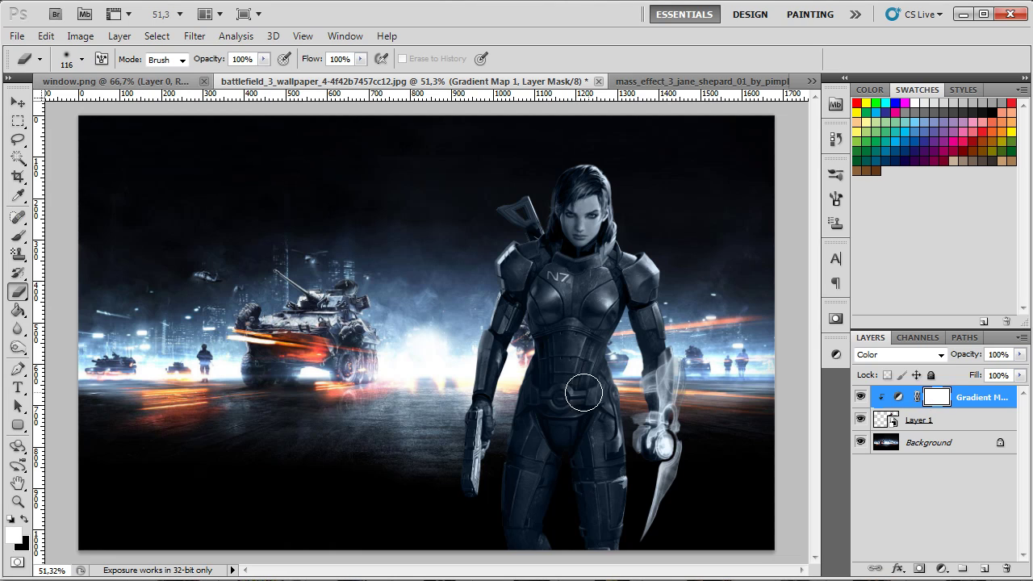
{"action": "mouse_move", "coordinate": [670, 355]}
{"action": "left_mouse_down"}
{"action": "mouse_move", "coordinate": [669, 405]}
{"action": "mouse_move", "coordinate": [654, 420]}
{"action": "mouse_move", "coordinate": [664, 469]}
{"action": "mouse_move", "coordinate": [649, 524]}
{"action": "mouse_move", "coordinate": [659, 416]}
{"action": "mouse_move", "coordinate": [640, 423]}
{"action": "mouse_move", "coordinate": [663, 379]}
{"action": "mouse_move", "coordinate": [696, 422]}
{"action": "left_mouse_up"}
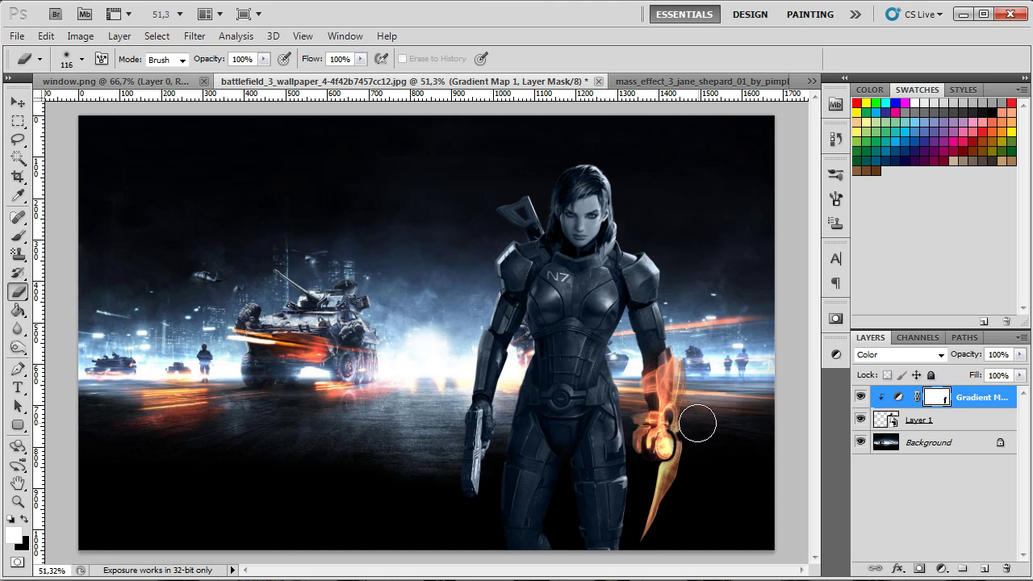
- Rasterize Shepard's Layer 1, then reselect the Gradient Map layer
{"action": "left_click", "coordinate": [926, 421]}
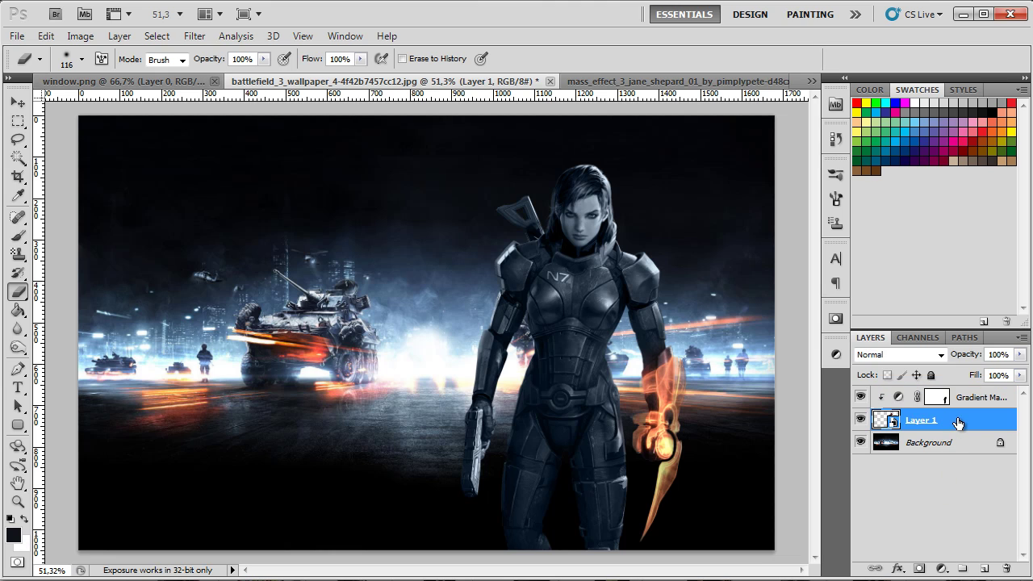
{"action": "right_click", "coordinate": [967, 424]}
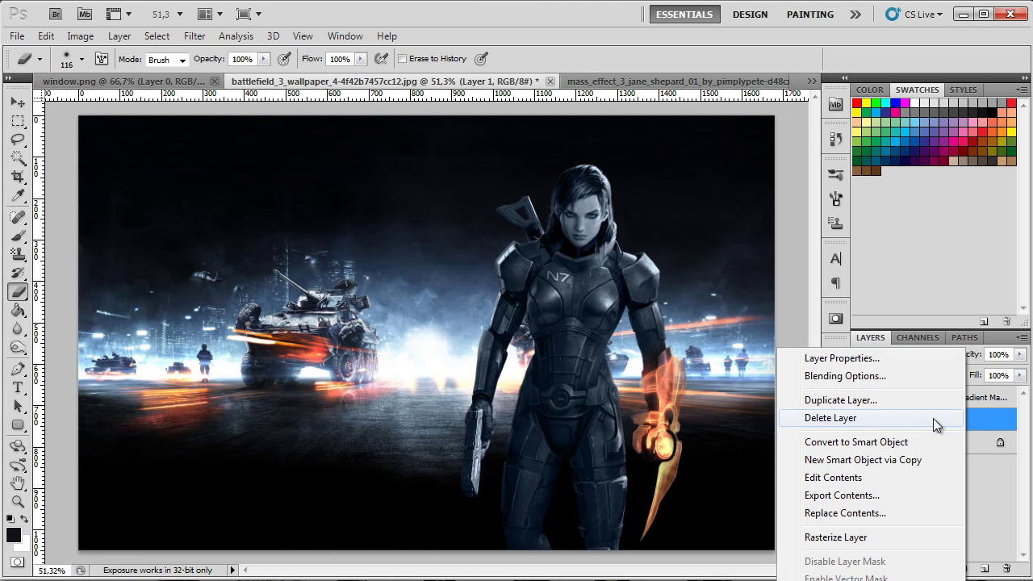
{"action": "left_click", "coordinate": [898, 535]}
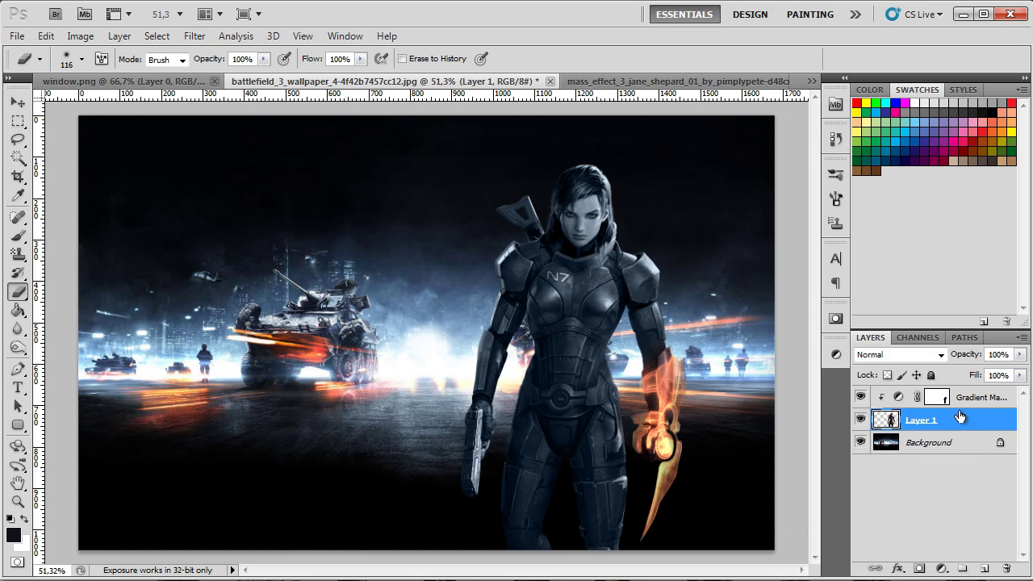
{"action": "left_click", "coordinate": [981, 398]}
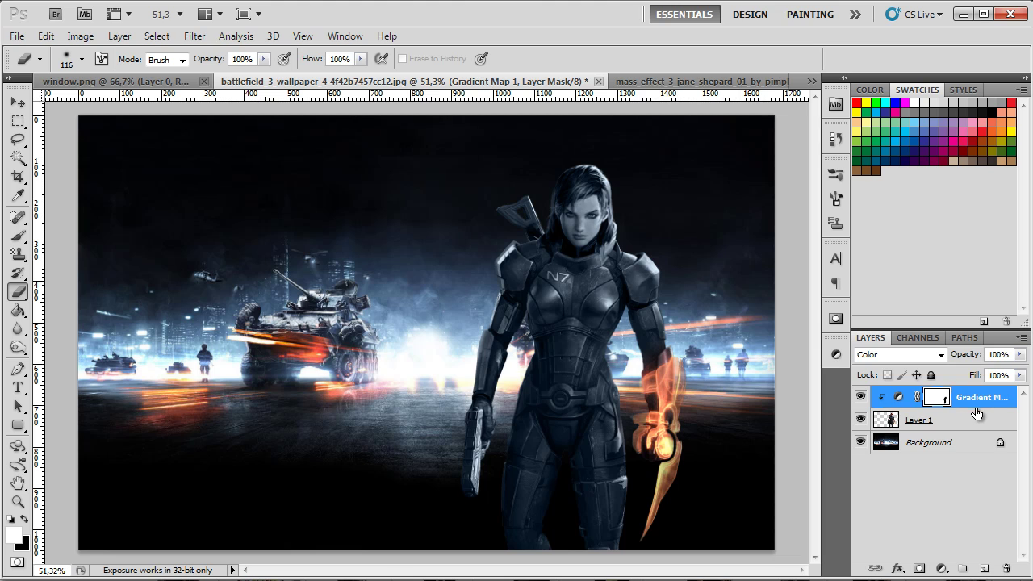
- Select Layer 1 together with the Gradient Map and merge them into one layer
{"action": "left_click", "coordinate": [977, 421], "text": "shift"}
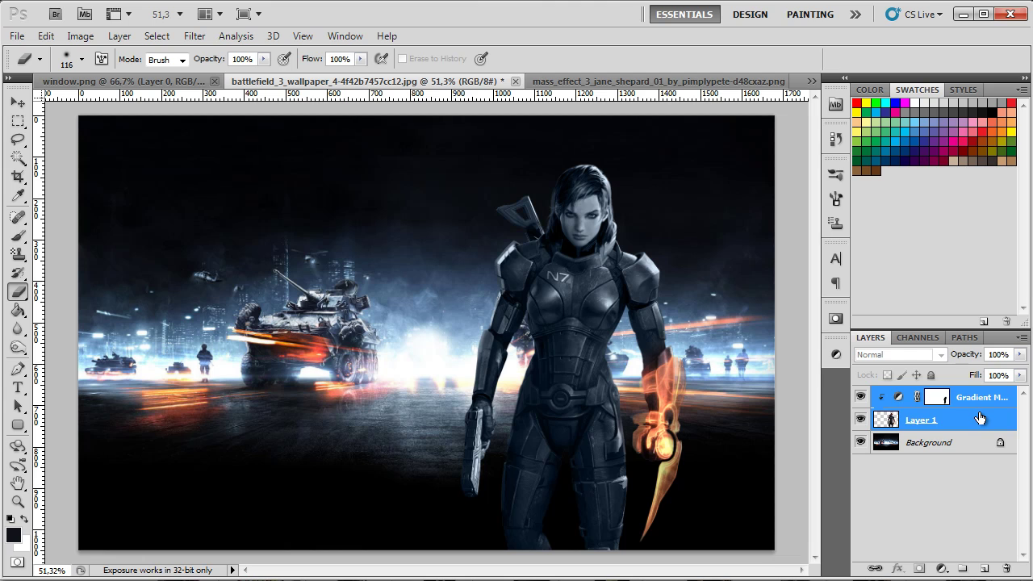
{"action": "right_click", "coordinate": [973, 419]}
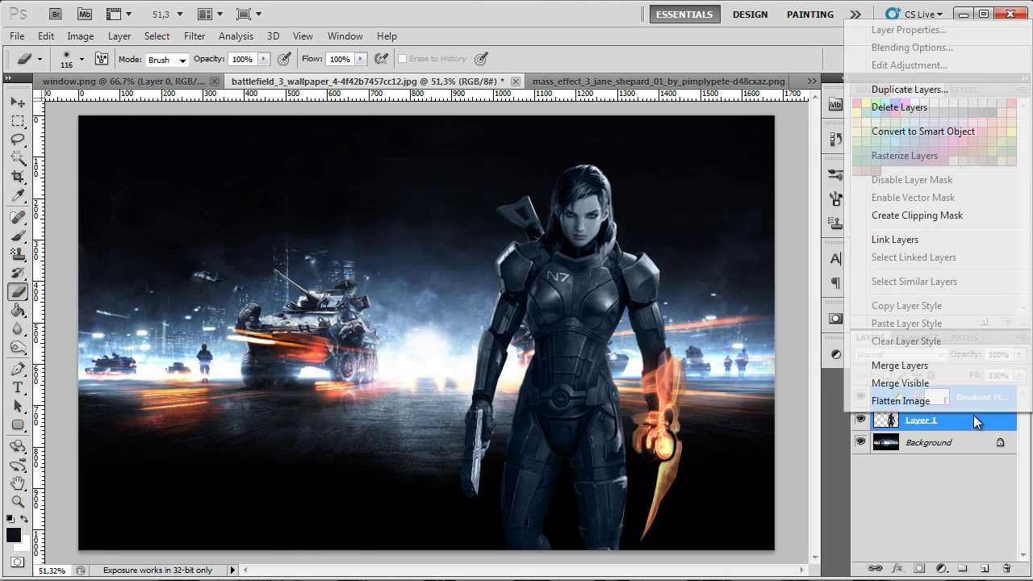
{"action": "left_click", "coordinate": [899, 366]}
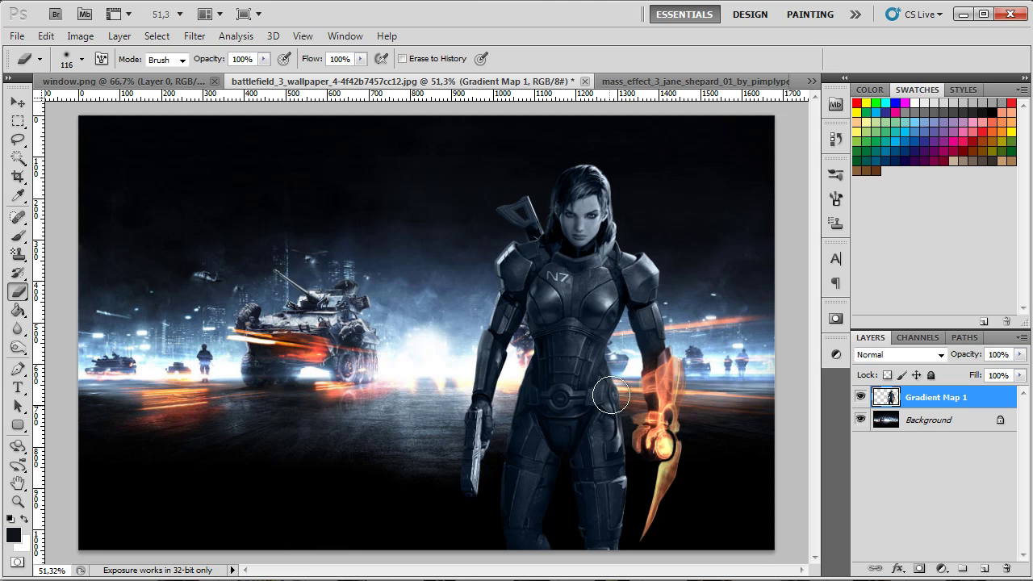
- Add a new empty layer named 'Orange Color' clipped to Shepard's layer
{"action": "left_click", "coordinate": [985, 570]}
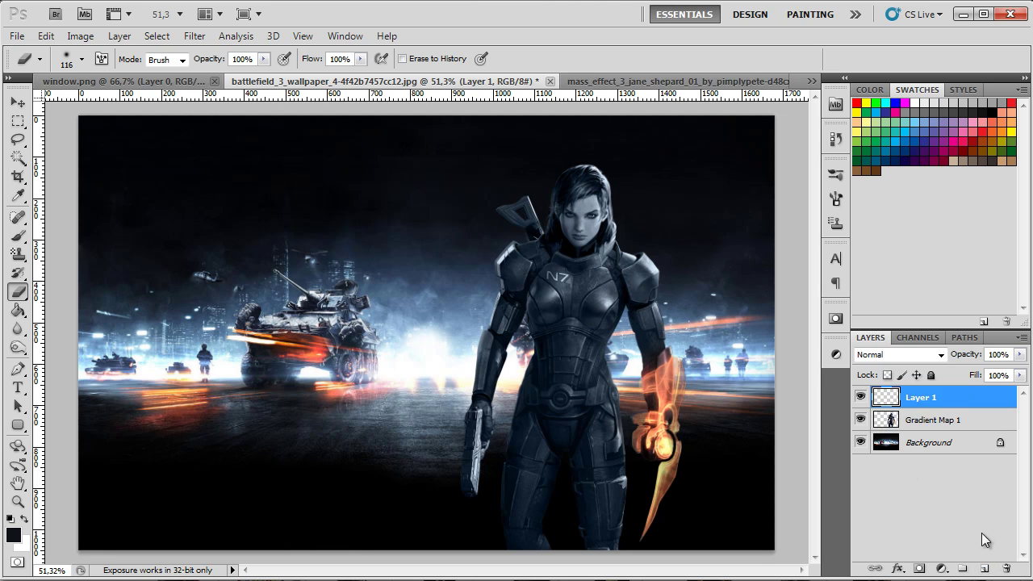
{"action": "double_click", "coordinate": [921, 398]}
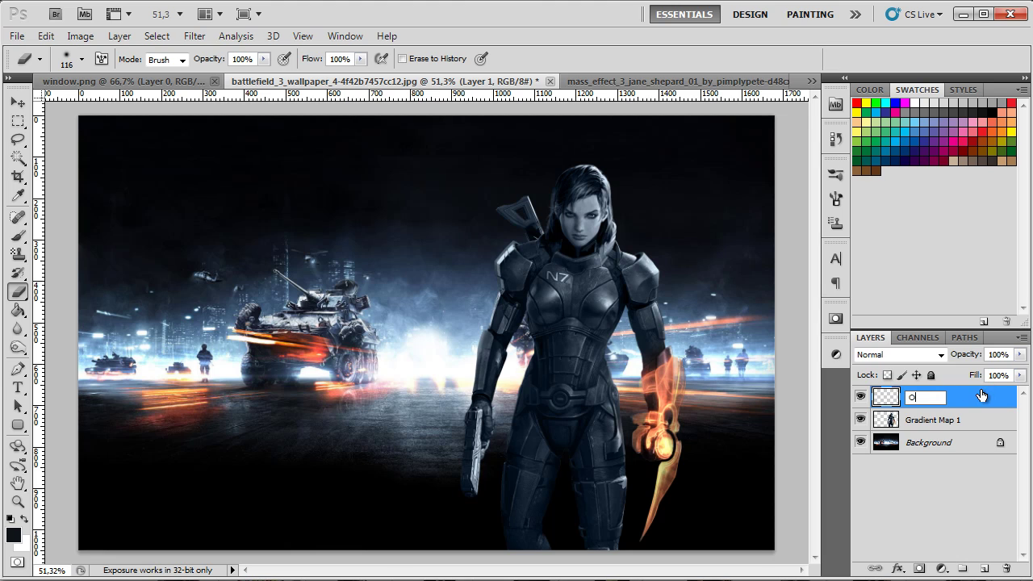
{"action": "type", "text": "Orange Color"}
{"action": "key", "text": "Return"}
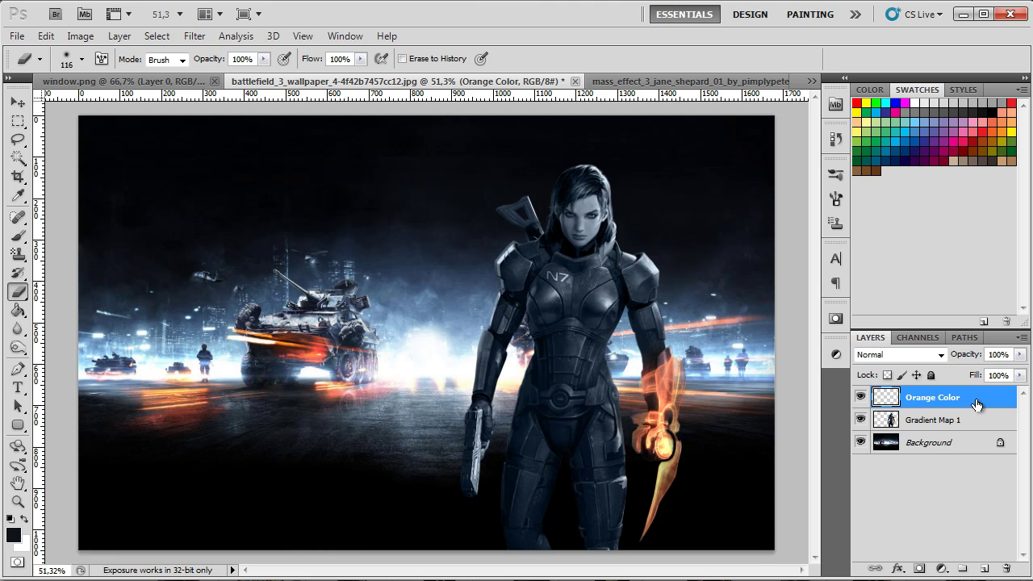
{"action": "right_click", "coordinate": [974, 398]}
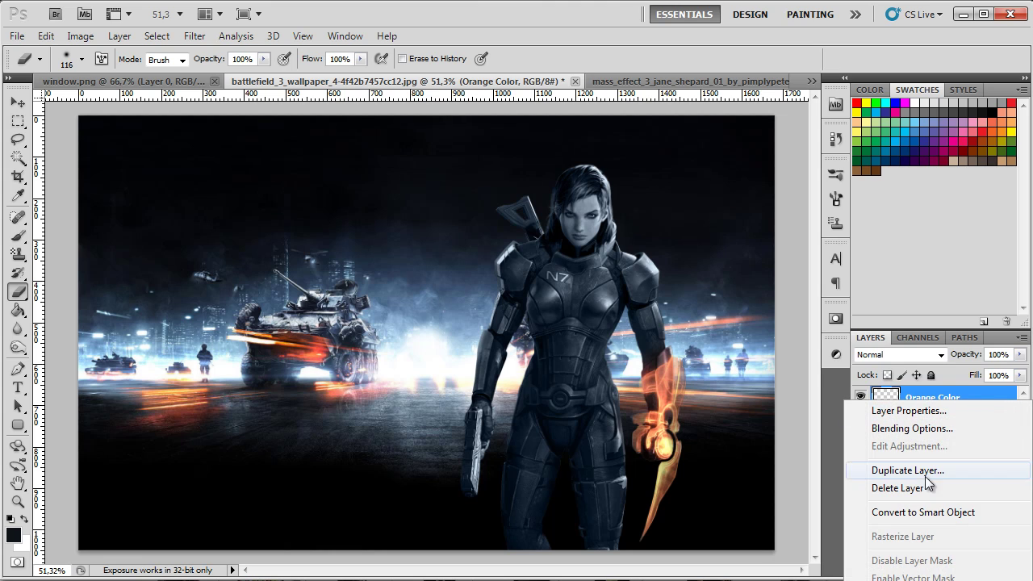
{"action": "key", "text": "Escape"}
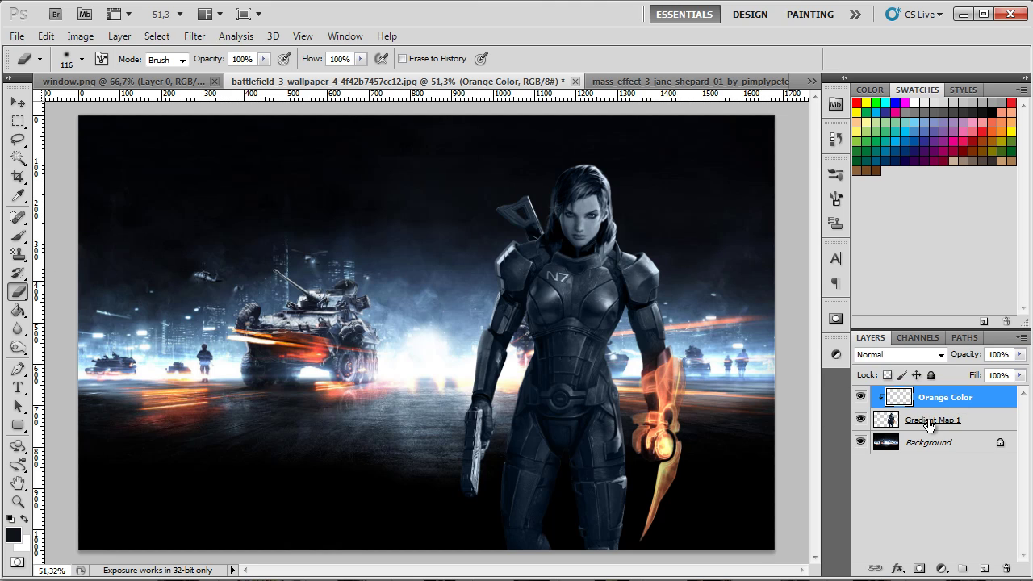
- Rename the Gradient Map 1 layer to 'RENDER' and reselect Orange Color
{"action": "double_click", "coordinate": [929, 423]}
{"action": "type", "text": "R"}
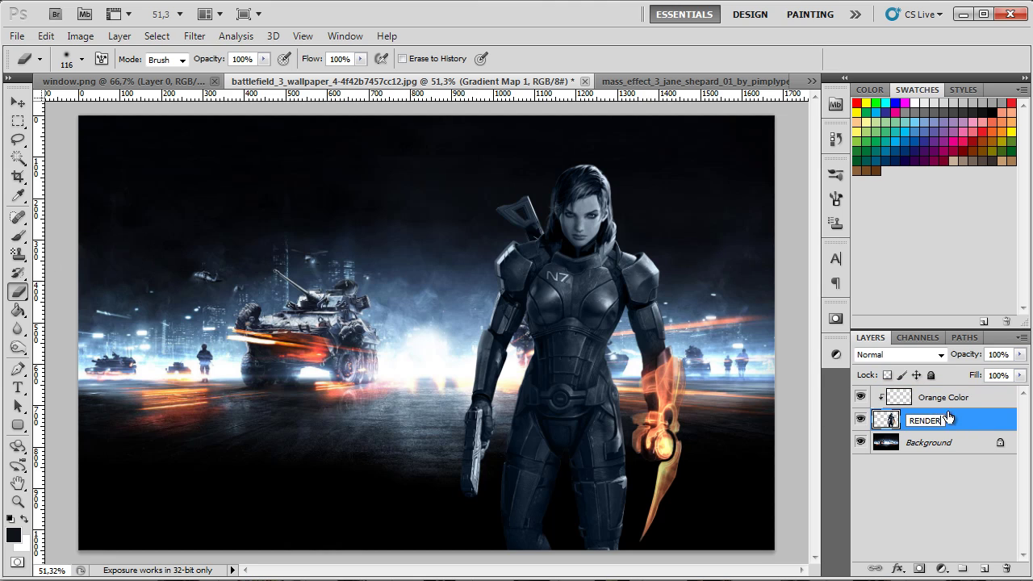
{"action": "type", "text": "ENDER"}
{"action": "key", "text": "Return"}
{"action": "left_click", "coordinate": [937, 401]}
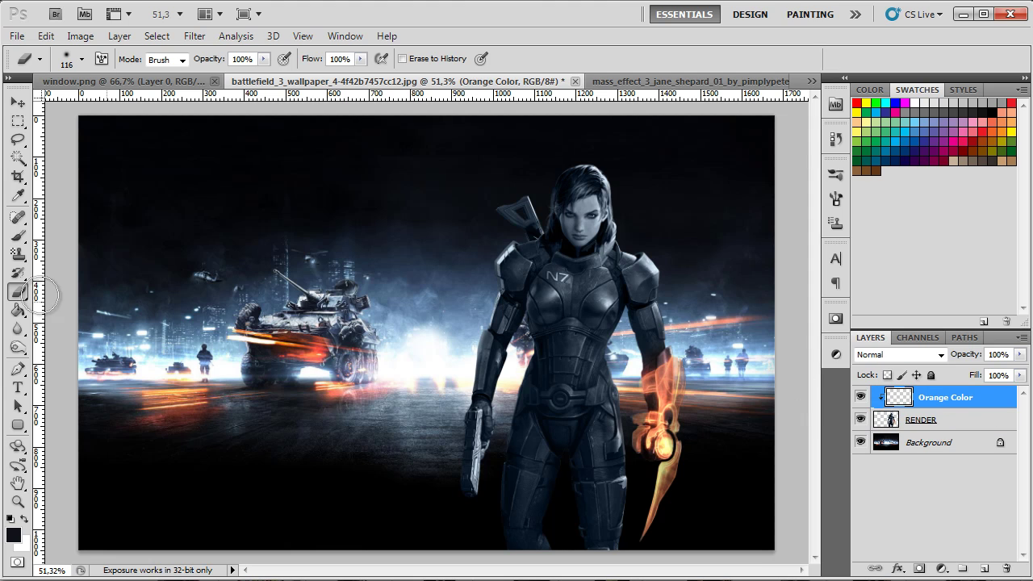
- Paint soft orange with a 0% hardness brush over Shepard's torso, chest and blade arm
{"action": "left_click", "coordinate": [18, 234]}
{"action": "mouse_move", "coordinate": [739, 325]}
{"action": "left_mouse_down"}
{"action": "mouse_move", "coordinate": [542, 331]}
{"action": "mouse_move", "coordinate": [416, 263]}
{"action": "mouse_move", "coordinate": [586, 176]}
{"action": "mouse_move", "coordinate": [527, 285]}
{"action": "mouse_move", "coordinate": [596, 277]}
{"action": "mouse_move", "coordinate": [621, 433]}
{"action": "mouse_move", "coordinate": [513, 556]}
{"action": "left_mouse_up"}
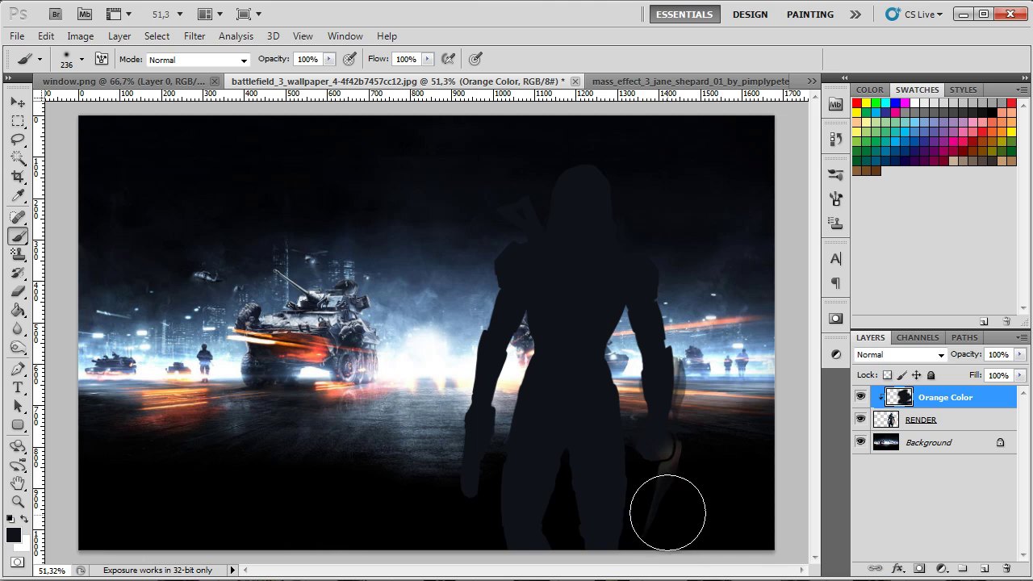
{"action": "key", "text": "ctrl+z"}
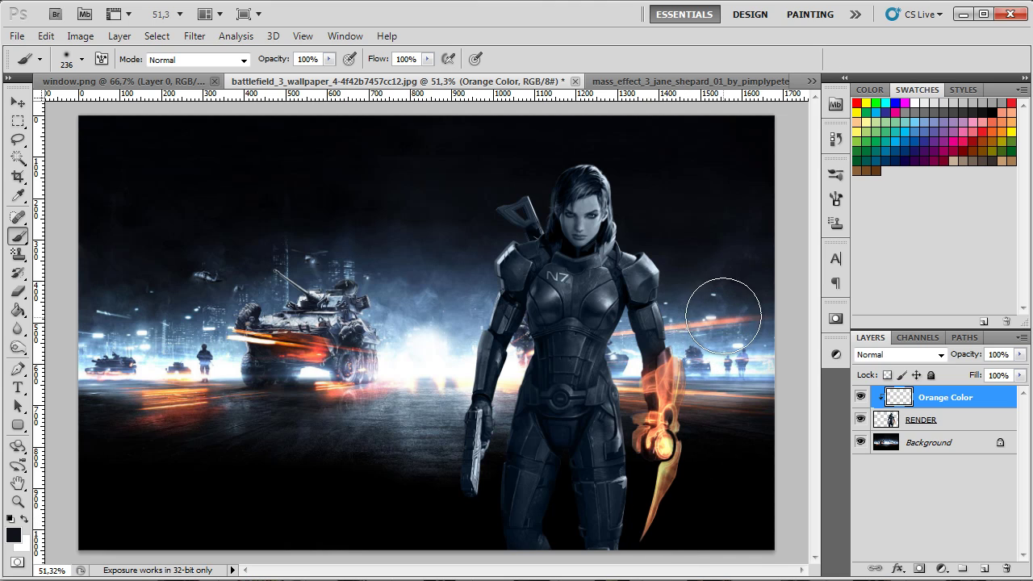
{"action": "scroll", "coordinate": [714, 335], "scroll_direction": "up", "scroll_amount": 3}
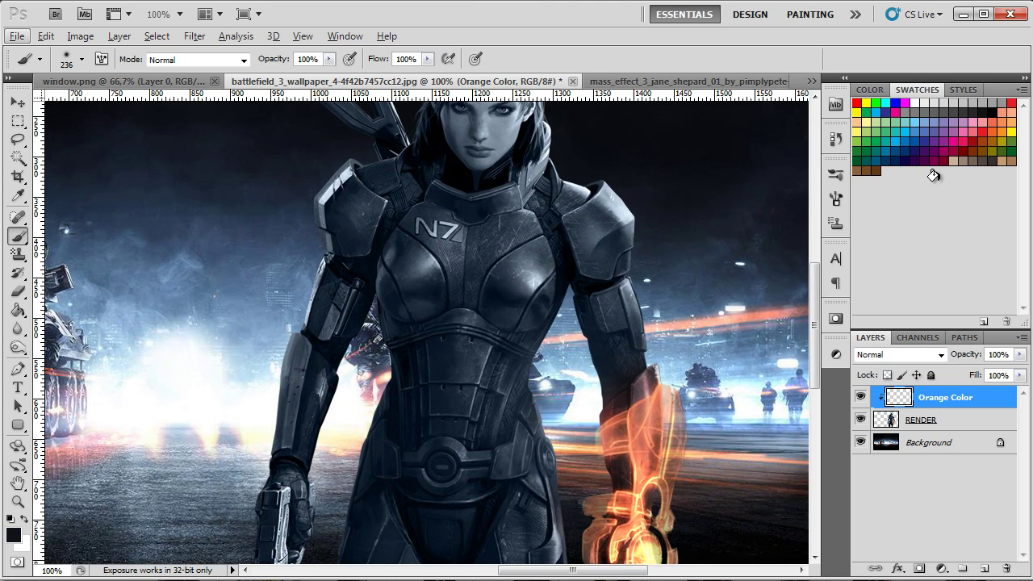
{"action": "left_click", "coordinate": [998, 125]}
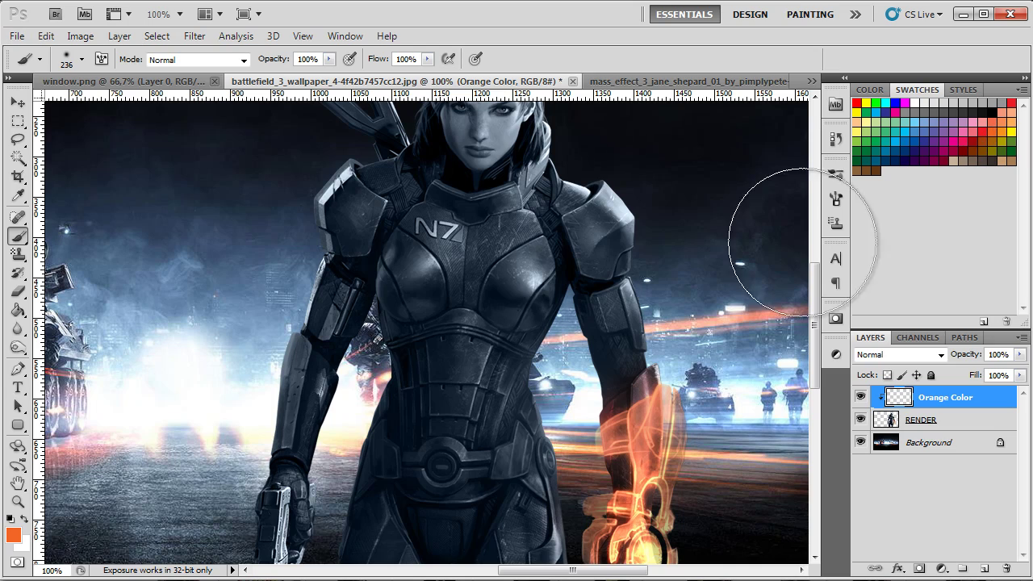
{"action": "mouse_move", "coordinate": [561, 291]}
{"action": "left_mouse_down"}
{"action": "mouse_move", "coordinate": [548, 379]}
{"action": "mouse_move", "coordinate": [565, 455]}
{"action": "left_mouse_up"}
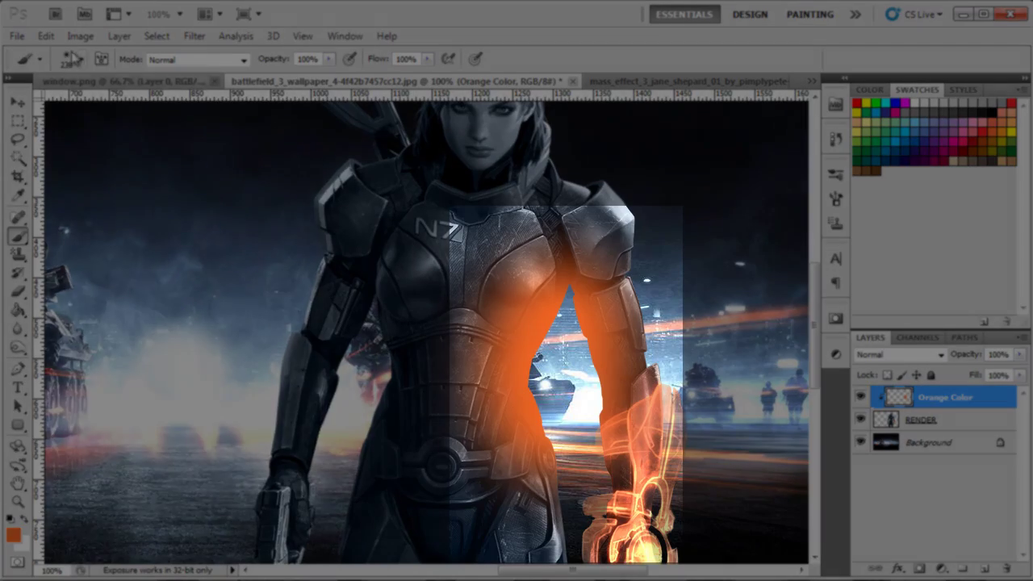
{"action": "left_click", "coordinate": [82, 60]}
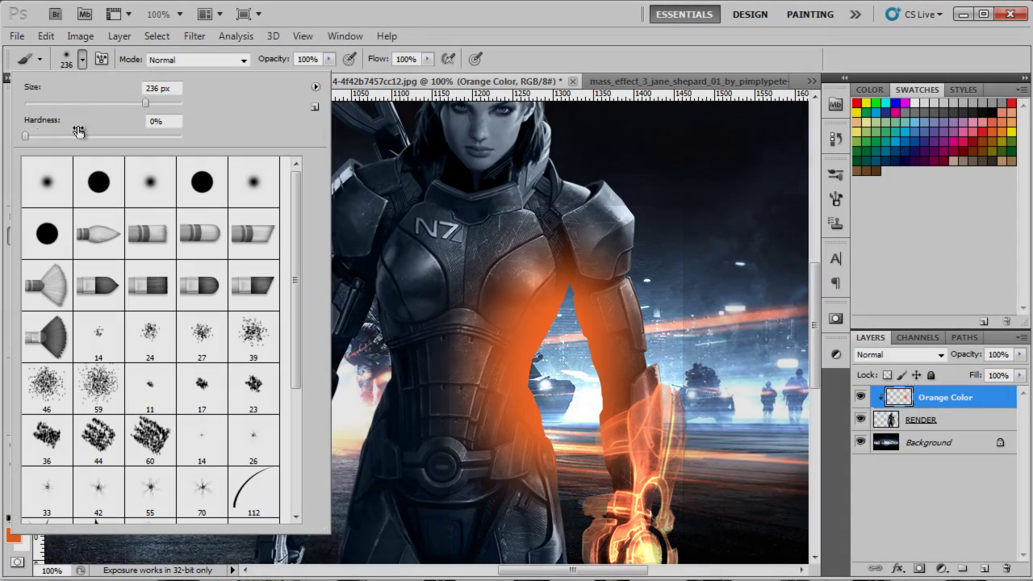
{"action": "key", "text": "Return"}
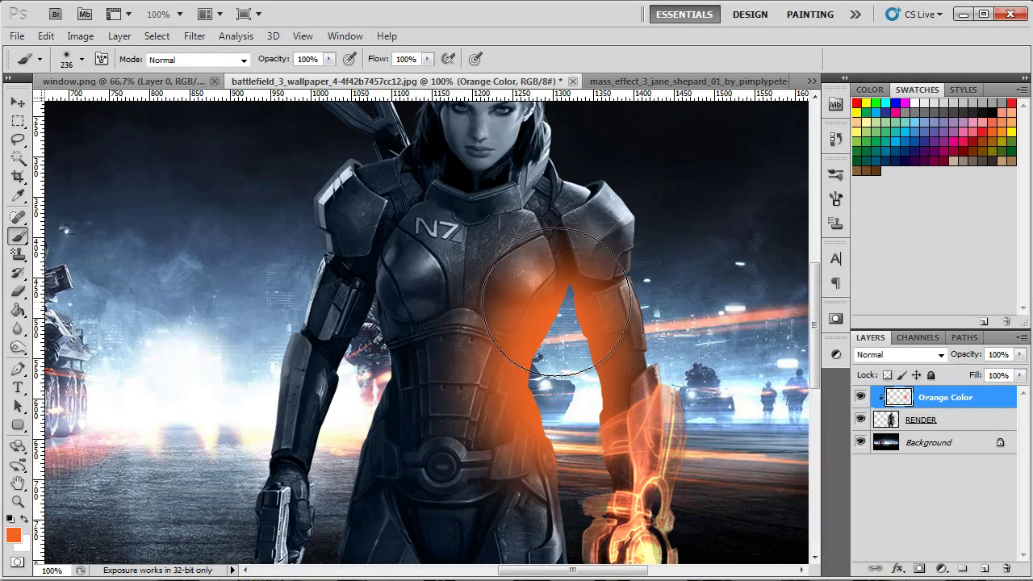
{"action": "mouse_move", "coordinate": [565, 267]}
{"action": "left_mouse_down"}
{"action": "mouse_move", "coordinate": [557, 452]}
{"action": "mouse_move", "coordinate": [578, 485]}
{"action": "left_mouse_up"}
{"action": "scroll", "coordinate": [578, 485], "scroll_direction": "down", "scroll_amount": 1}
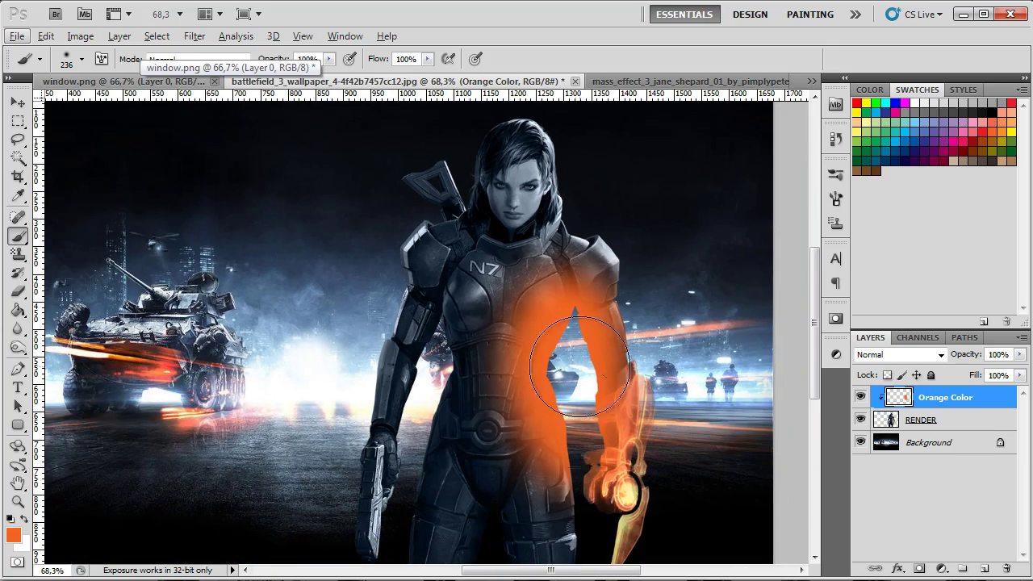
{"action": "left_click_drag", "start_coordinate": [565, 311], "coordinate": [565, 404]}
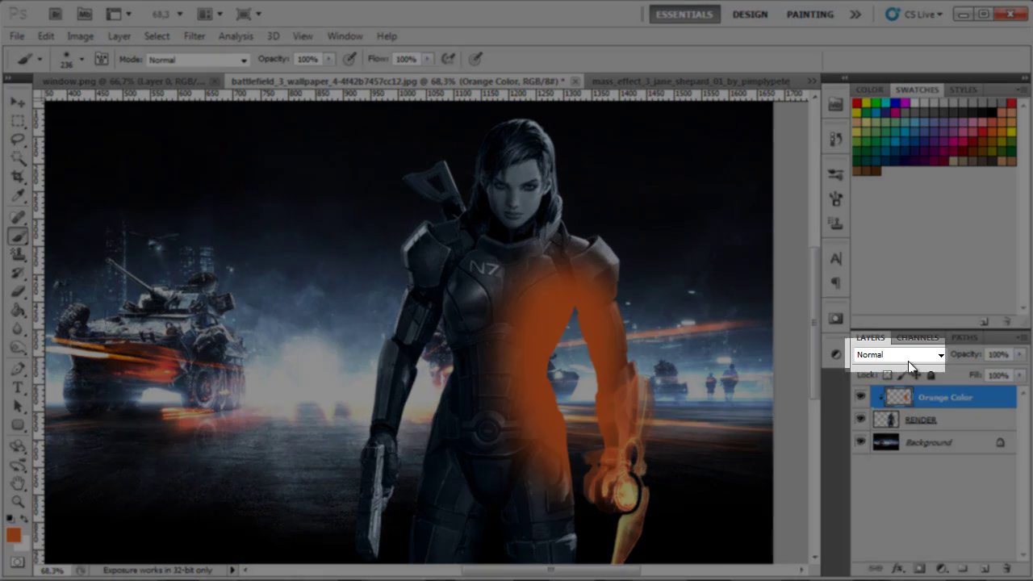
- Set the Orange Color copy layer's blend mode to Overlay
{"action": "left_click", "coordinate": [909, 359]}
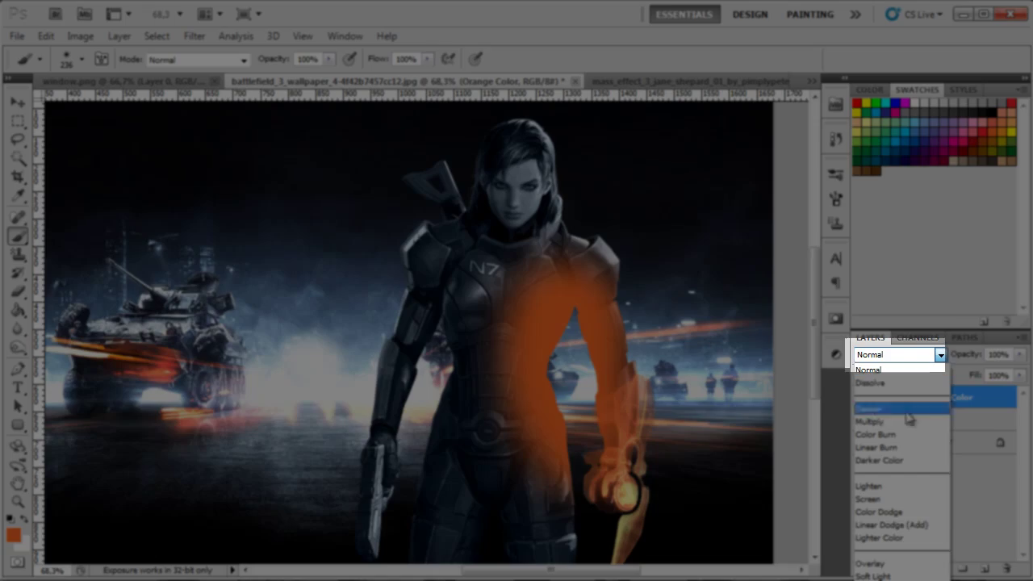
{"action": "left_click", "coordinate": [900, 564]}
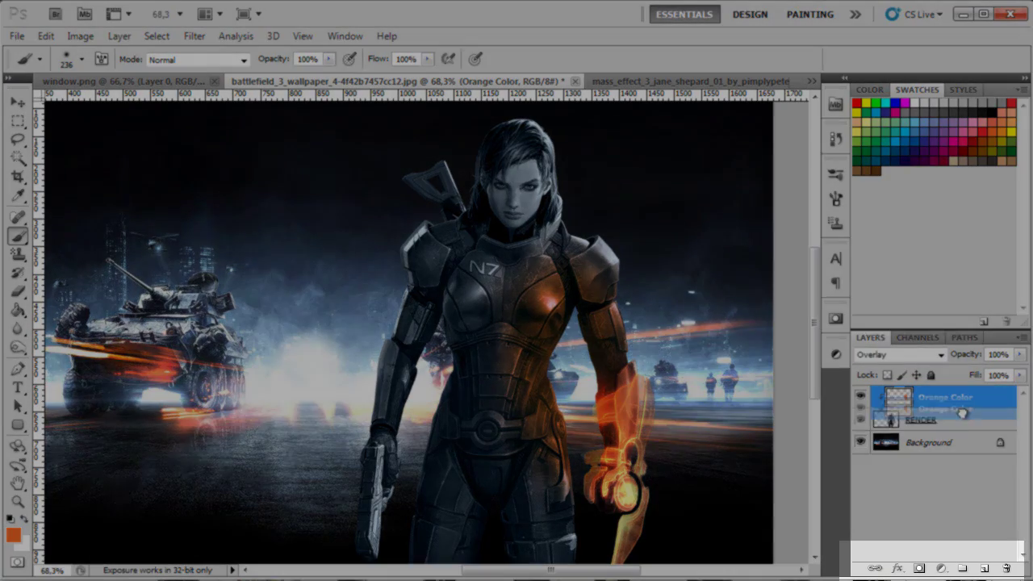
{"action": "left_click_drag", "start_coordinate": [978, 406], "coordinate": [986, 568]}
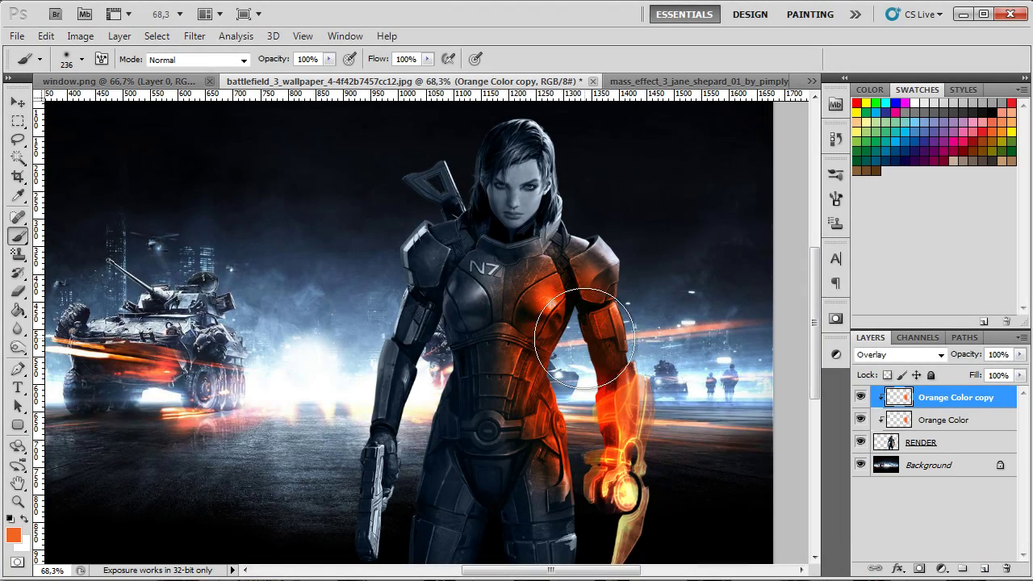
- Check the window.png and Mass Effect images, then add an empty layer to the Battlefield composite
{"action": "left_click", "coordinate": [174, 81]}
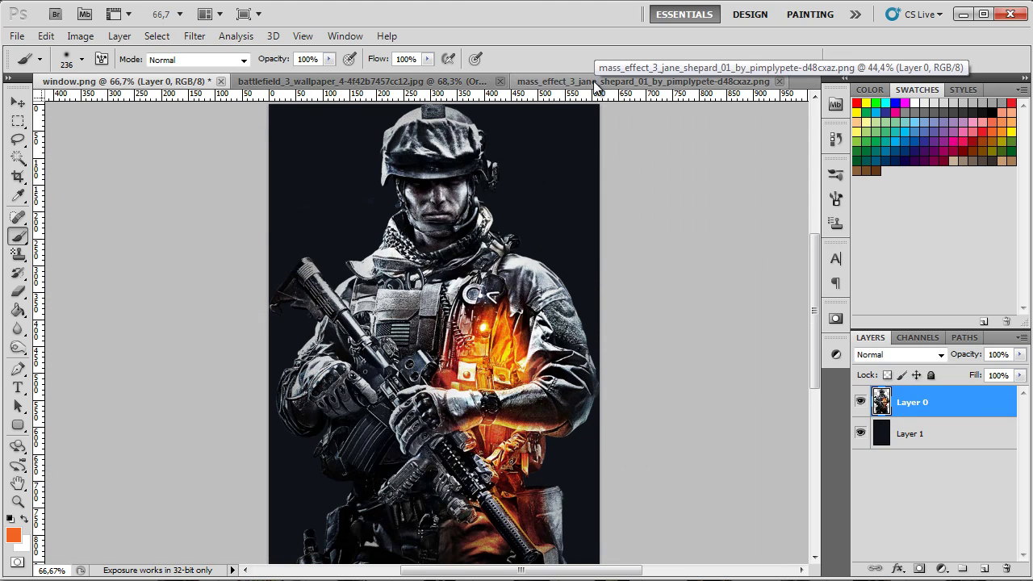
{"action": "left_click", "coordinate": [525, 81]}
{"action": "left_click", "coordinate": [339, 81]}
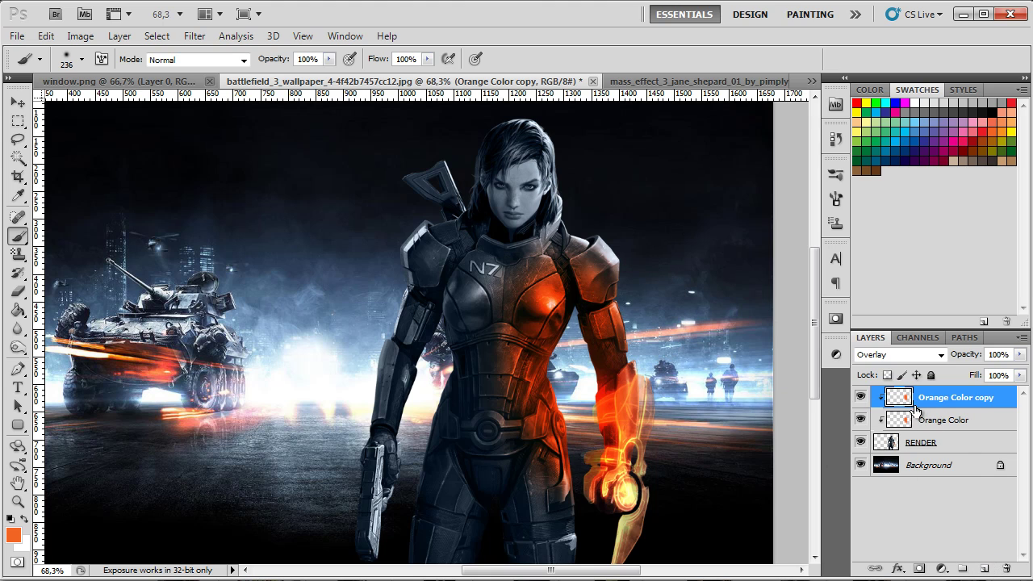
{"action": "left_click", "coordinate": [984, 571]}
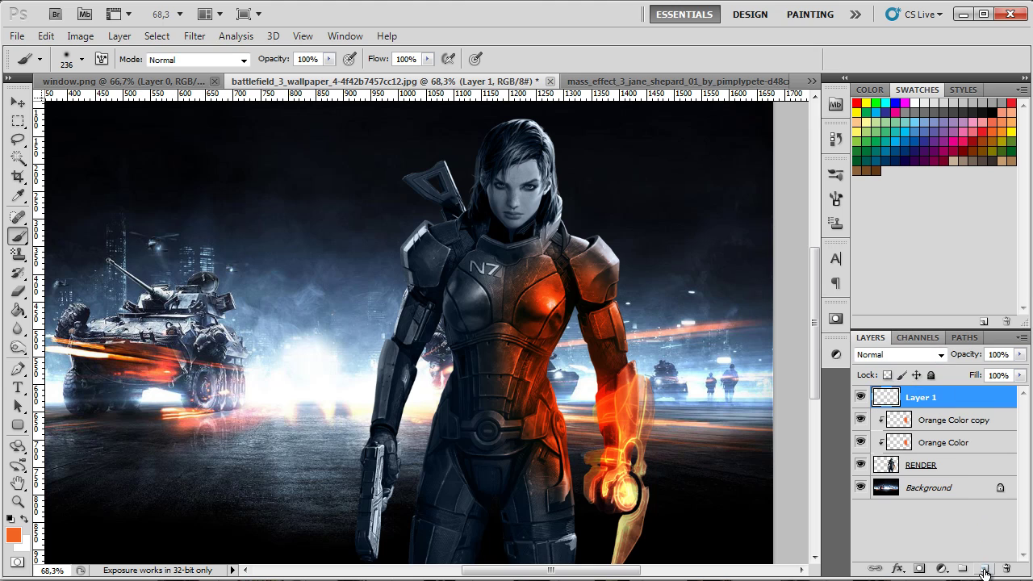
- Rename Layer 1 to 'Yellow Color'
{"action": "double_click", "coordinate": [918, 398]}
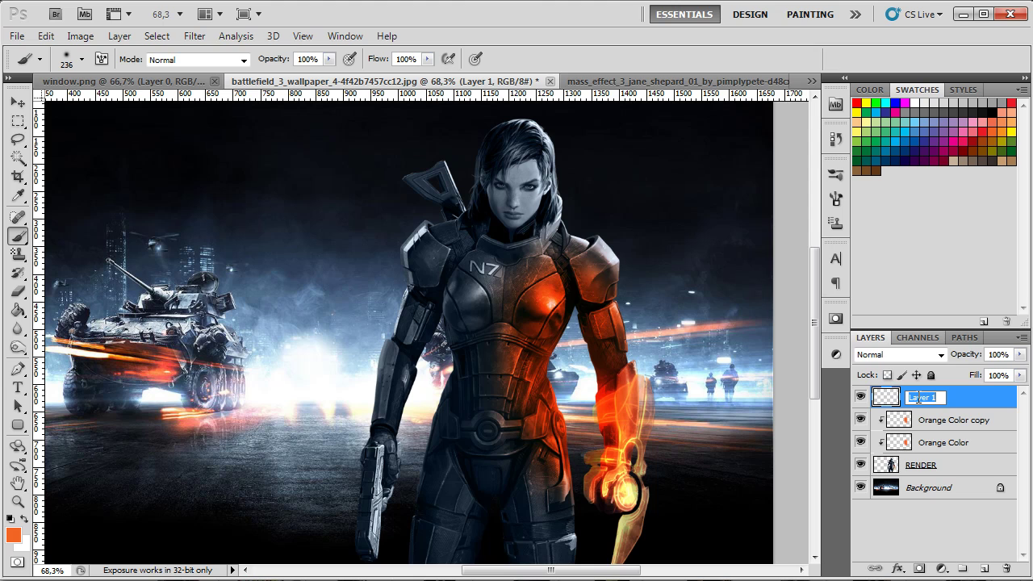
{"action": "type", "text": "Yellow Color"}
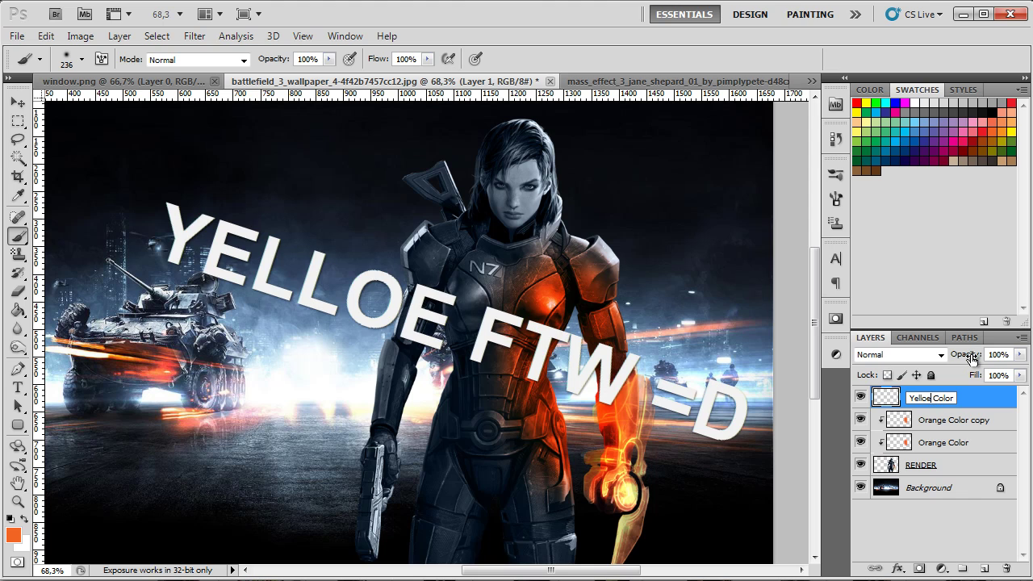
{"action": "key", "text": "BackSpace"}
{"action": "type", "text": "w"}
{"action": "left_click", "coordinate": [981, 397]}
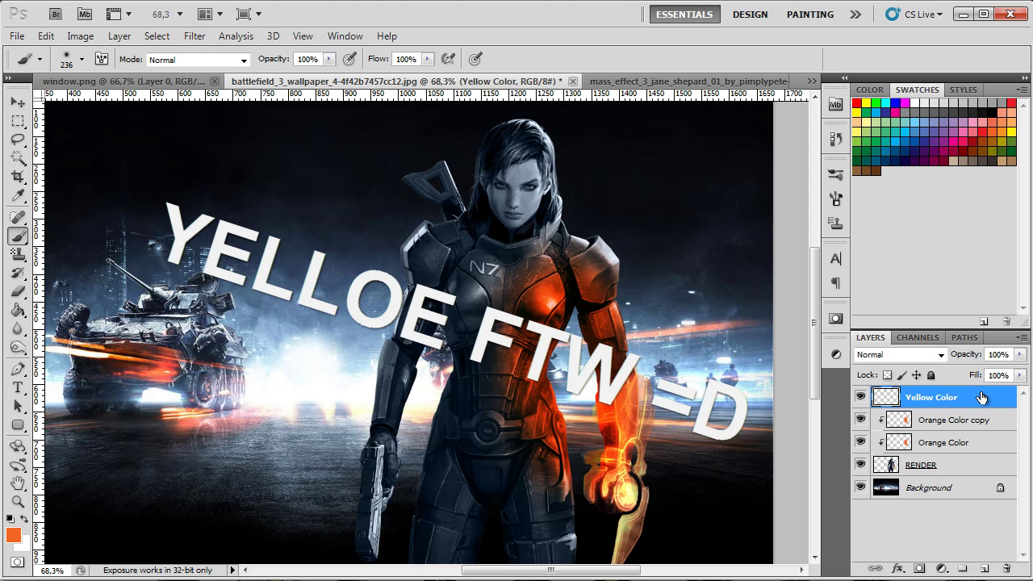
- Clip Yellow Color to the layers below and brush yellow over the lit arm and torso
{"action": "right_click", "coordinate": [981, 395]}
{"action": "left_click", "coordinate": [935, 574]}
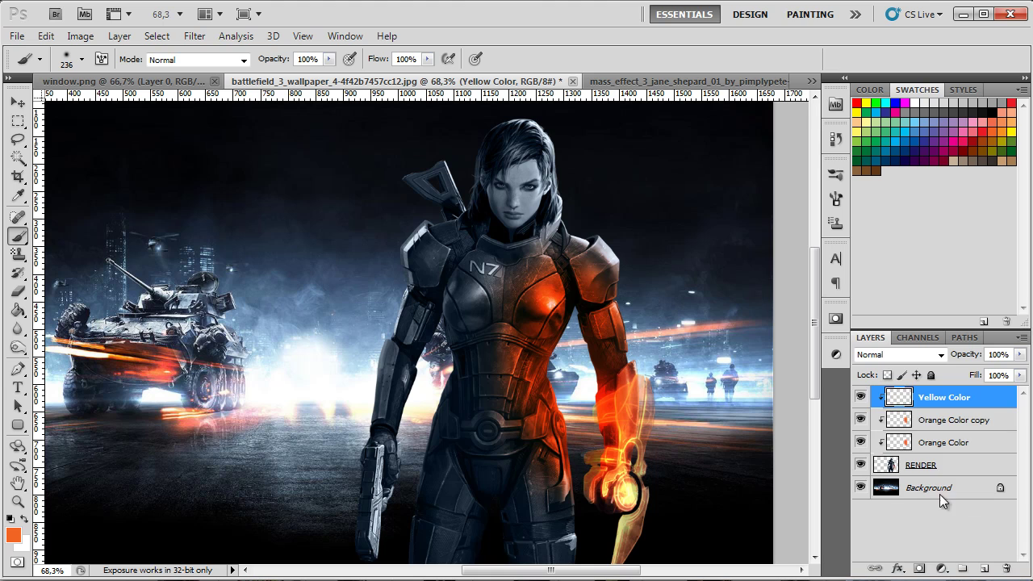
{"action": "left_click", "coordinate": [866, 102]}
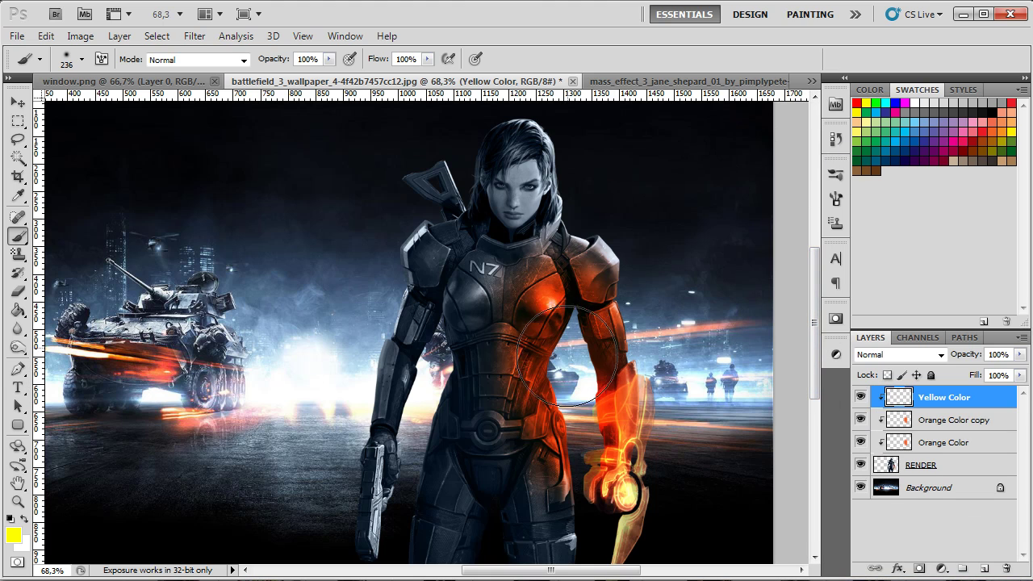
{"action": "mouse_move", "coordinate": [568, 352]}
{"action": "left_mouse_down"}
{"action": "mouse_move", "coordinate": [589, 380]}
{"action": "mouse_move", "coordinate": [557, 307]}
{"action": "mouse_move", "coordinate": [597, 355]}
{"action": "mouse_move", "coordinate": [568, 379]}
{"action": "left_mouse_up"}
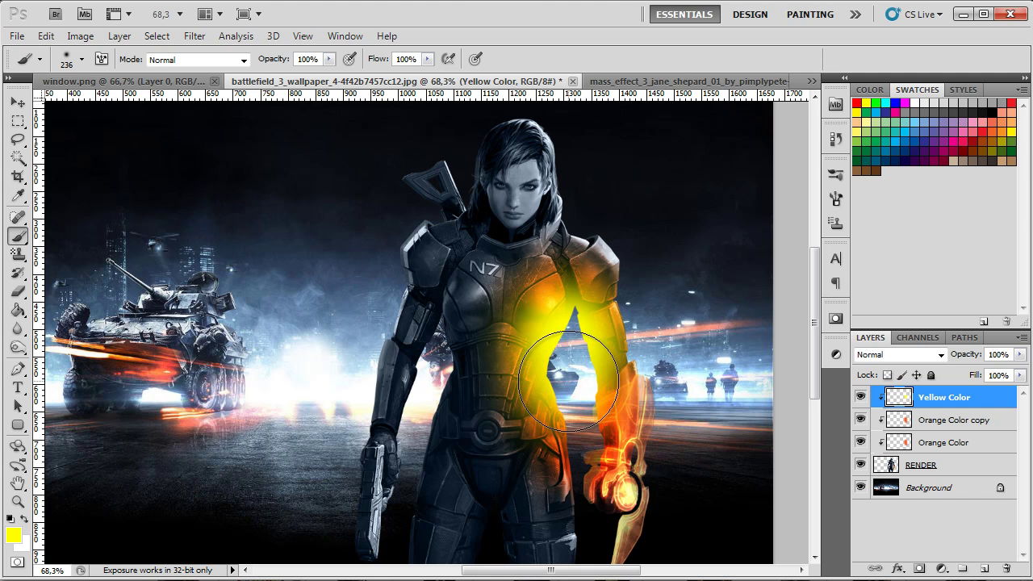
- Blend the yellow layer as Overlay and paint more glow onto the upper arm and shoulder
{"action": "left_click", "coordinate": [940, 354]}
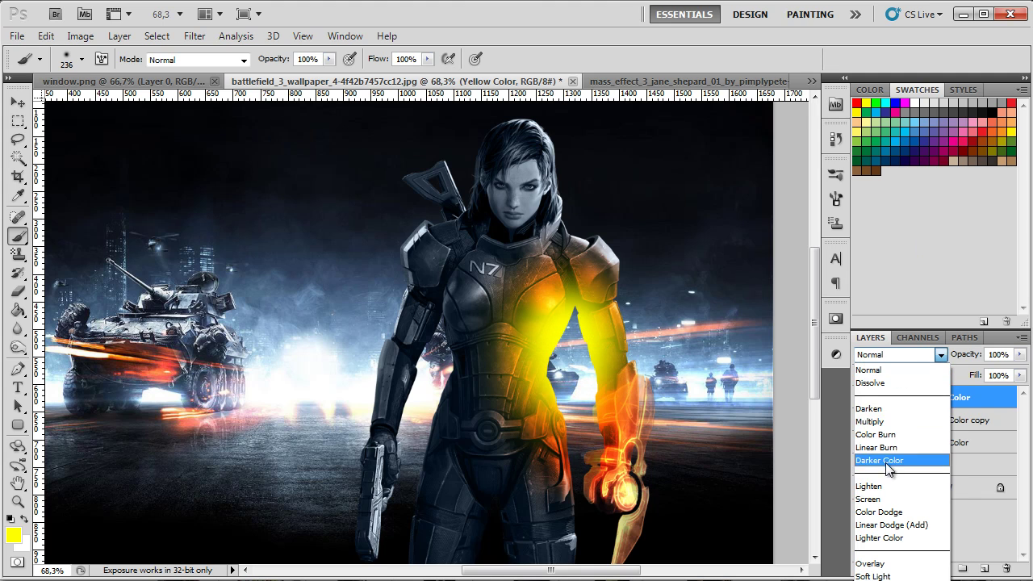
{"action": "left_click", "coordinate": [888, 563]}
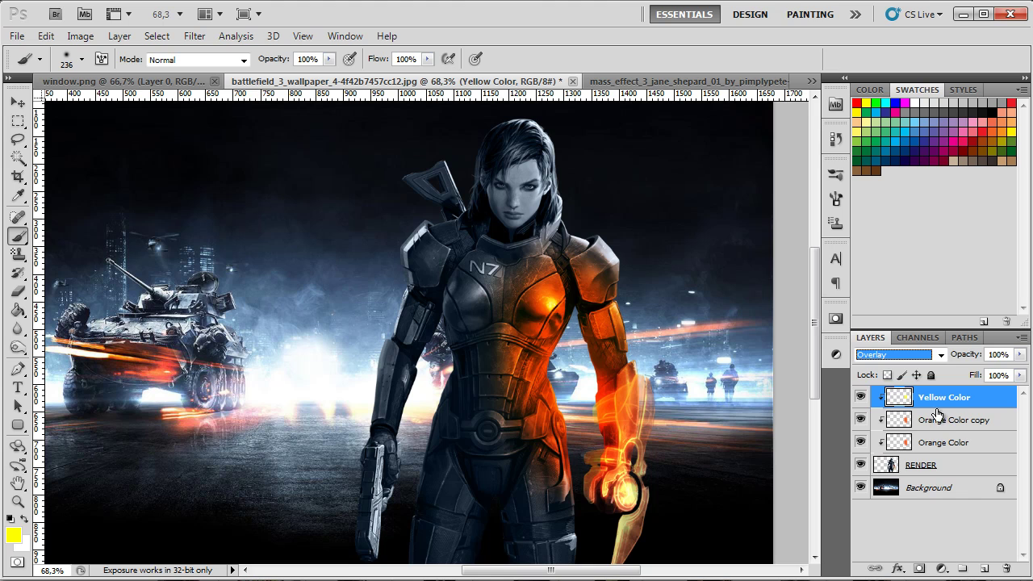
{"action": "mouse_move", "coordinate": [570, 403]}
{"action": "left_mouse_down"}
{"action": "mouse_move", "coordinate": [619, 359]}
{"action": "mouse_move", "coordinate": [597, 364]}
{"action": "mouse_move", "coordinate": [600, 350]}
{"action": "mouse_move", "coordinate": [585, 359]}
{"action": "mouse_move", "coordinate": [600, 359]}
{"action": "mouse_move", "coordinate": [586, 348]}
{"action": "mouse_move", "coordinate": [612, 370]}
{"action": "left_mouse_up"}
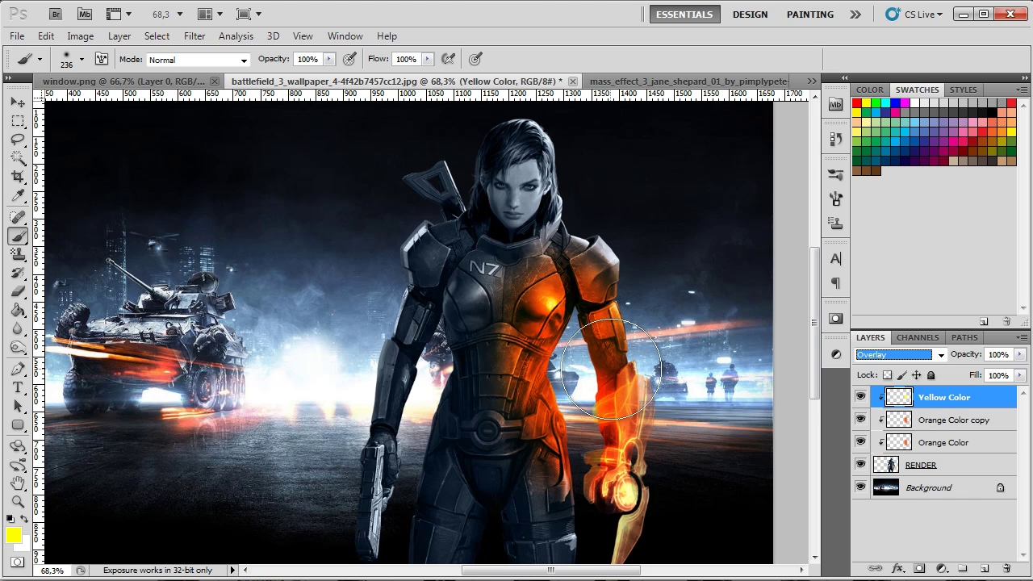
{"action": "left_click", "coordinate": [103, 81]}
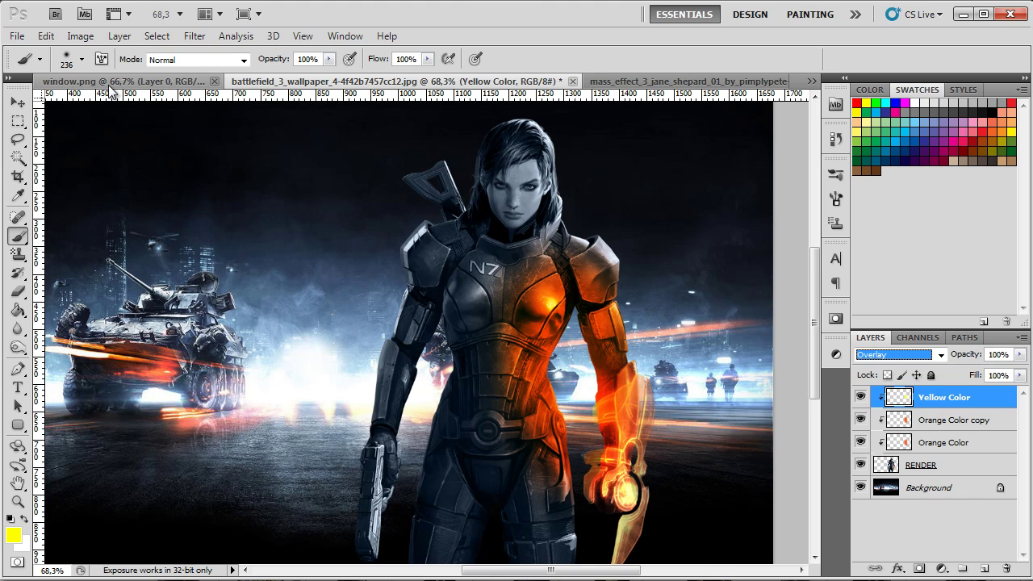
{"action": "left_click", "coordinate": [342, 81]}
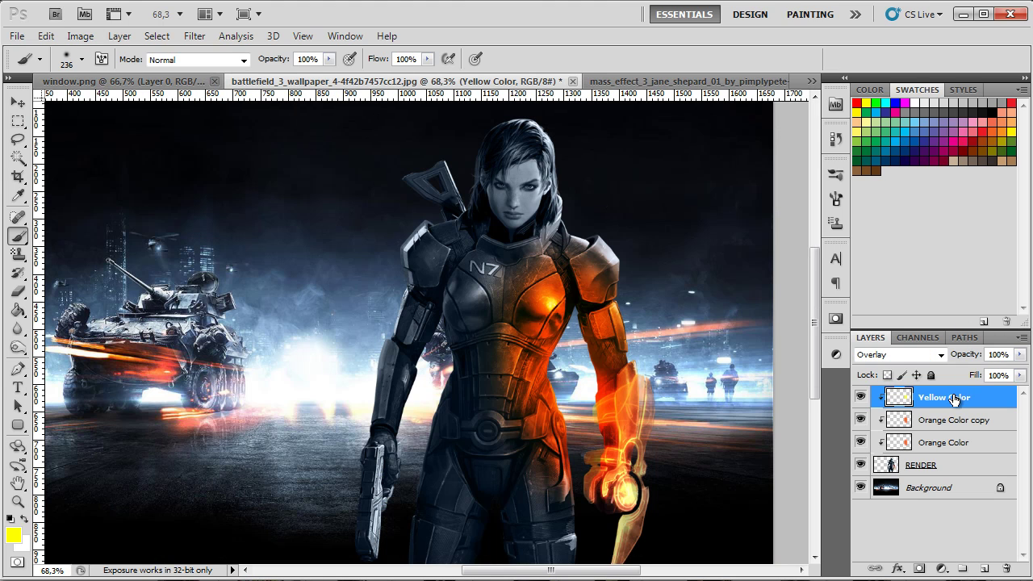
- Duplicate the Yellow Color layer and lower the copy's opacity to 74%
{"action": "left_click_drag", "start_coordinate": [955, 403], "coordinate": [984, 568]}
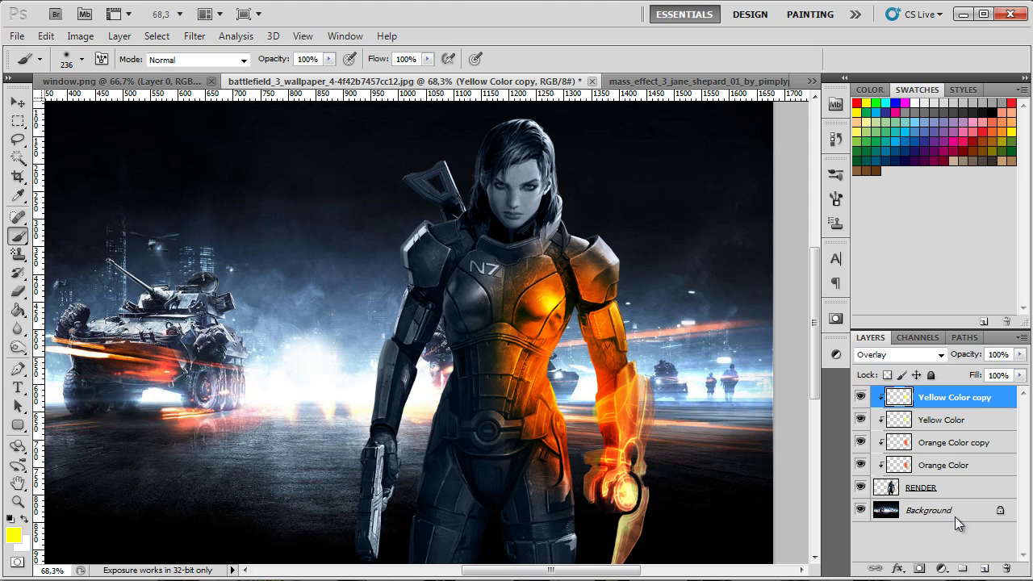
{"action": "left_click_drag", "start_coordinate": [966, 362], "coordinate": [953, 361]}
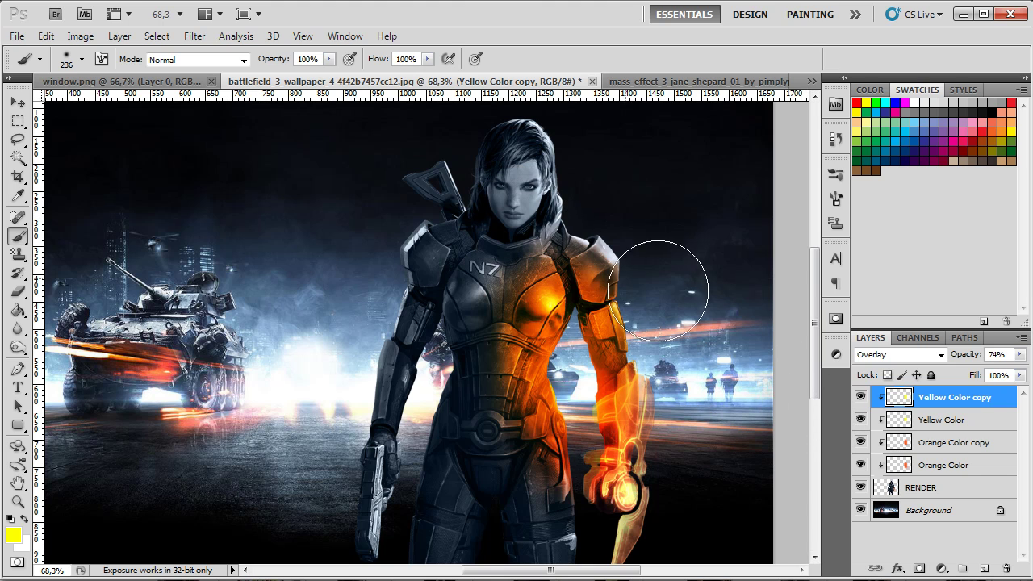
{"action": "scroll", "coordinate": [678, 282], "scroll_direction": "down", "scroll_amount": 2}
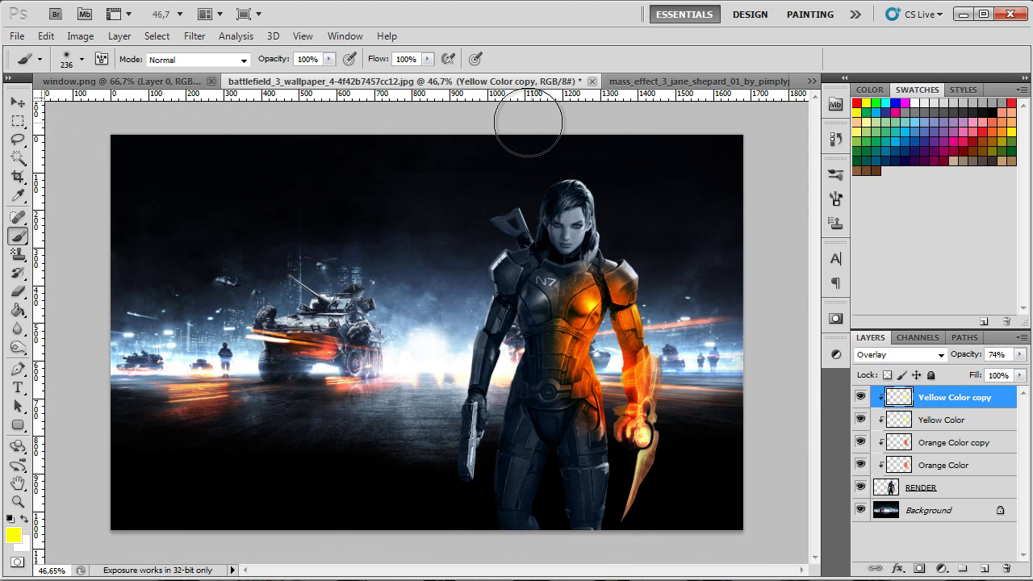
- On a new layer, dab soft white light above Shepard's head with a 569 px brush
{"action": "left_click", "coordinate": [984, 568]}
{"action": "left_click", "coordinate": [81, 59]}
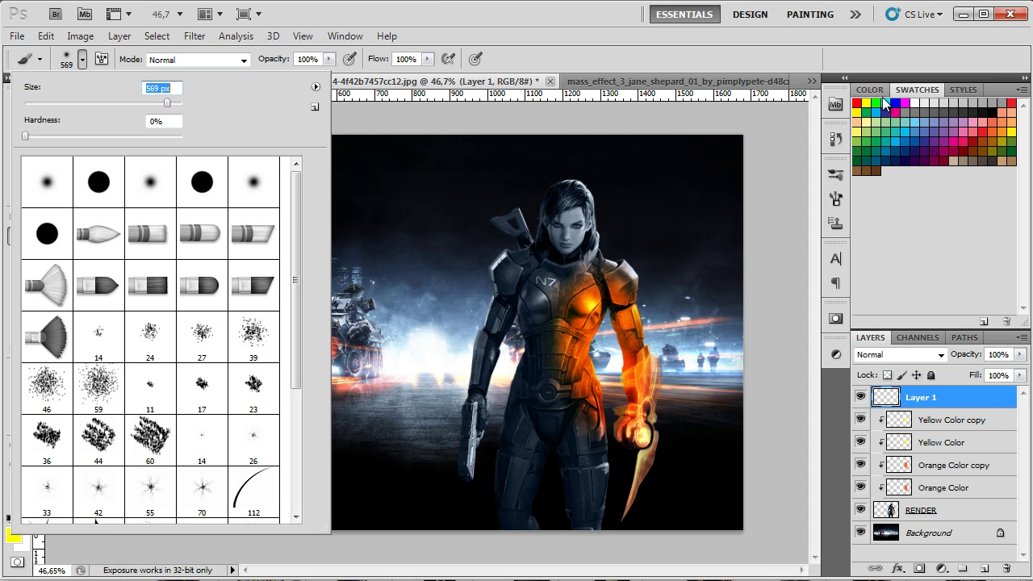
{"action": "key", "text": "Return"}
{"action": "left_click", "coordinate": [917, 102]}
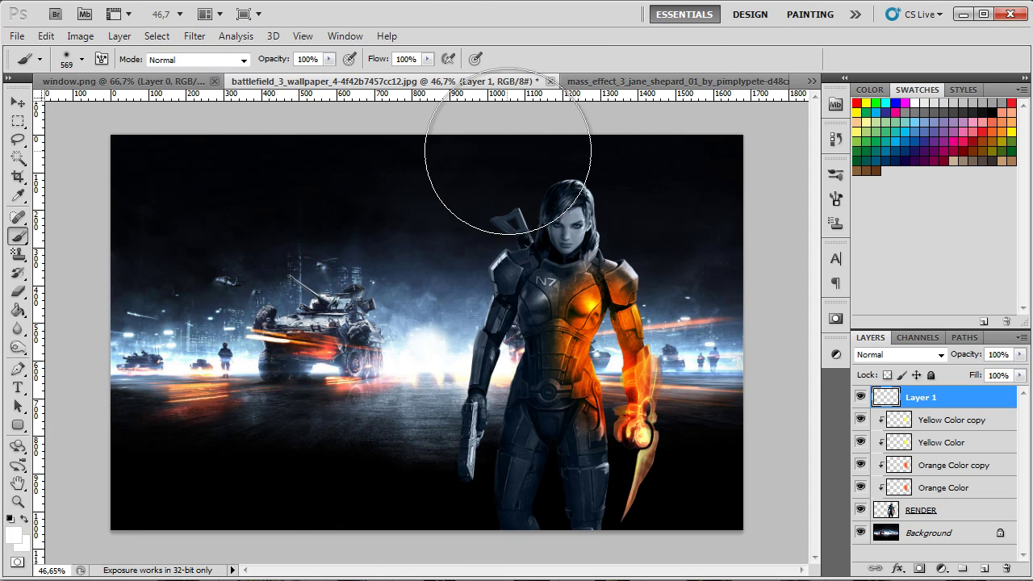
{"action": "left_click", "coordinate": [578, 139]}
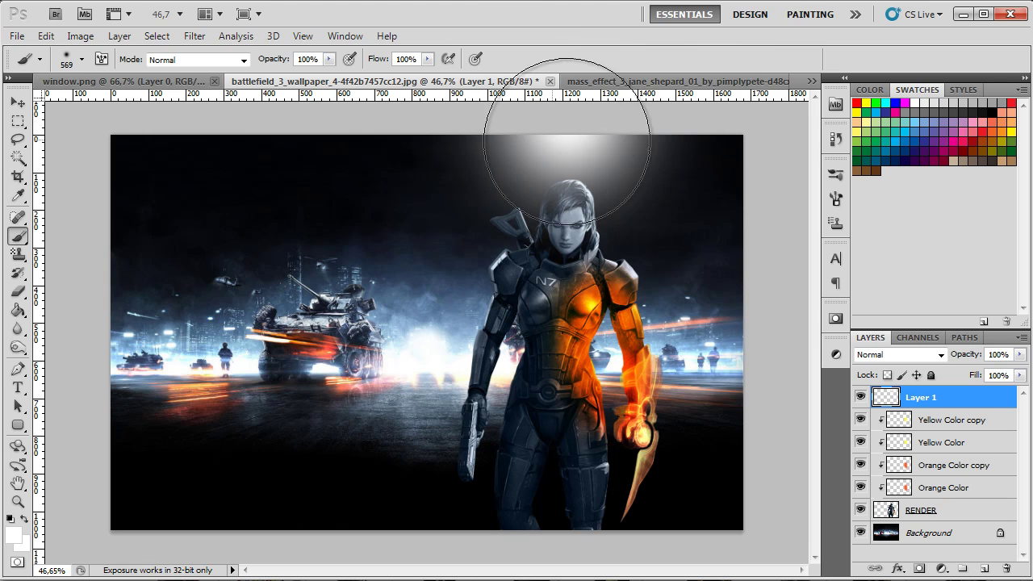
- Apply a Motion Blur to the white light to stretch it into a long streak
{"action": "left_click", "coordinate": [195, 36]}
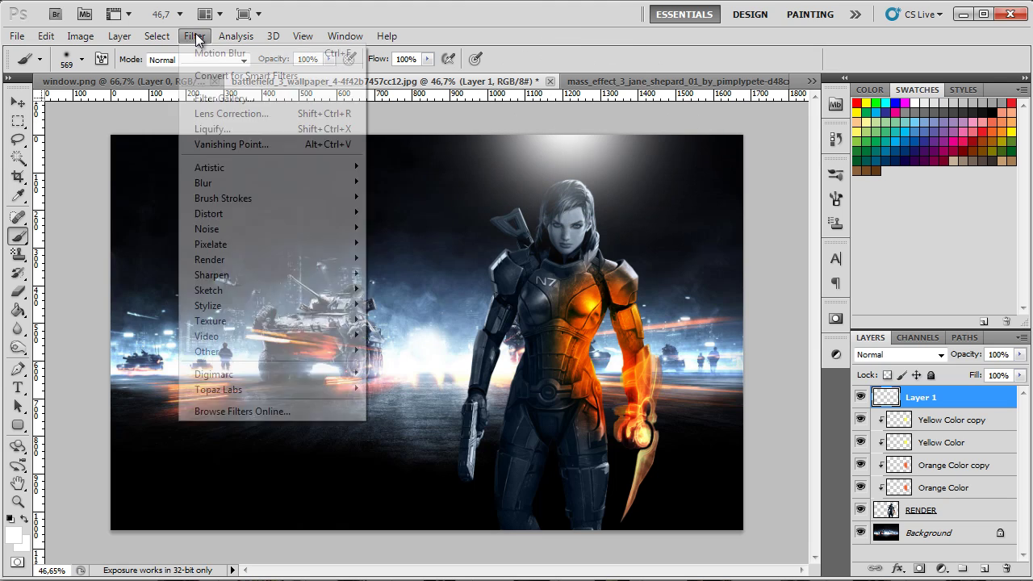
{"action": "mouse_move", "coordinate": [269, 182]}
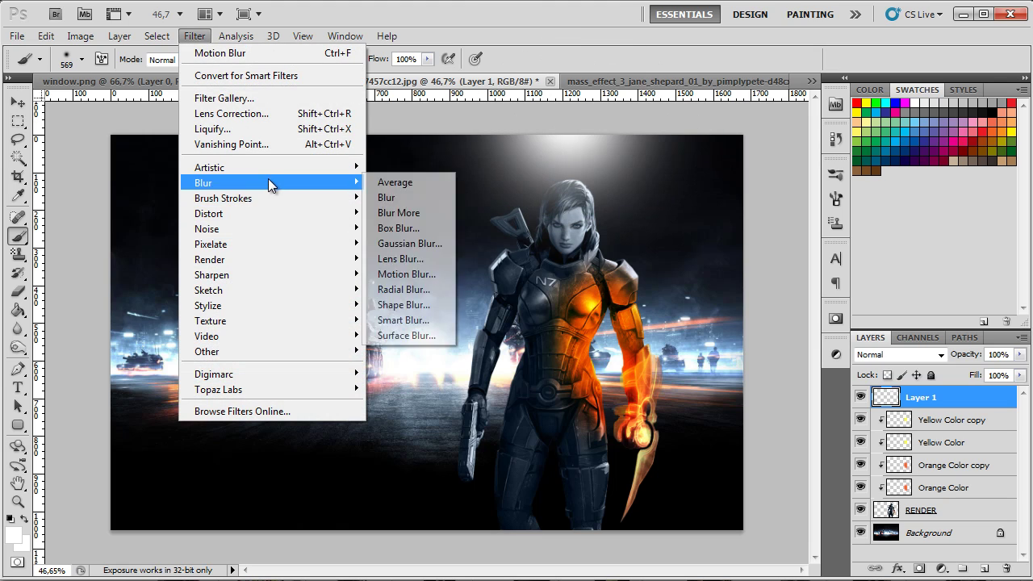
{"action": "left_click", "coordinate": [432, 274]}
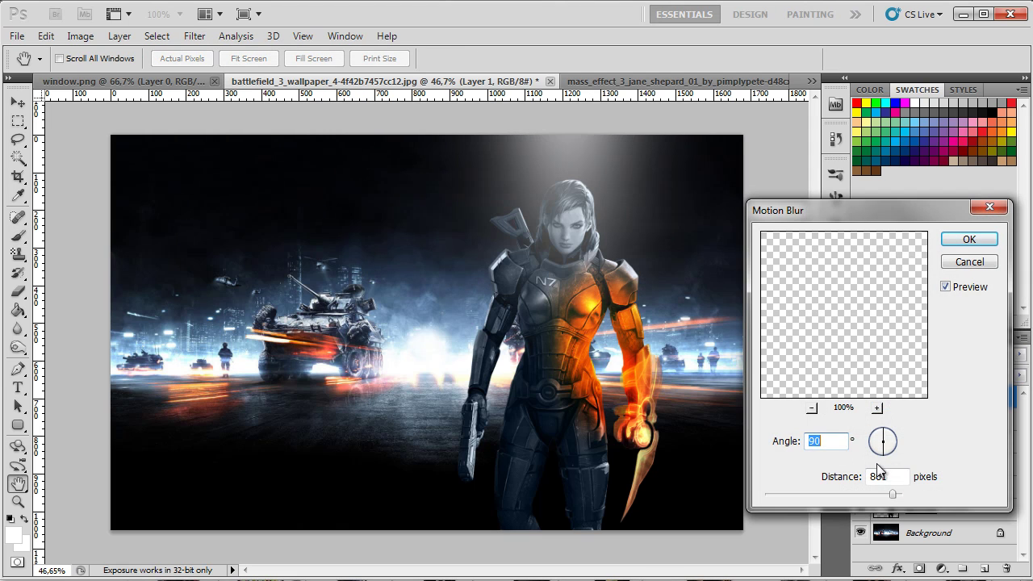
{"action": "left_click_drag", "start_coordinate": [891, 495], "coordinate": [898, 495]}
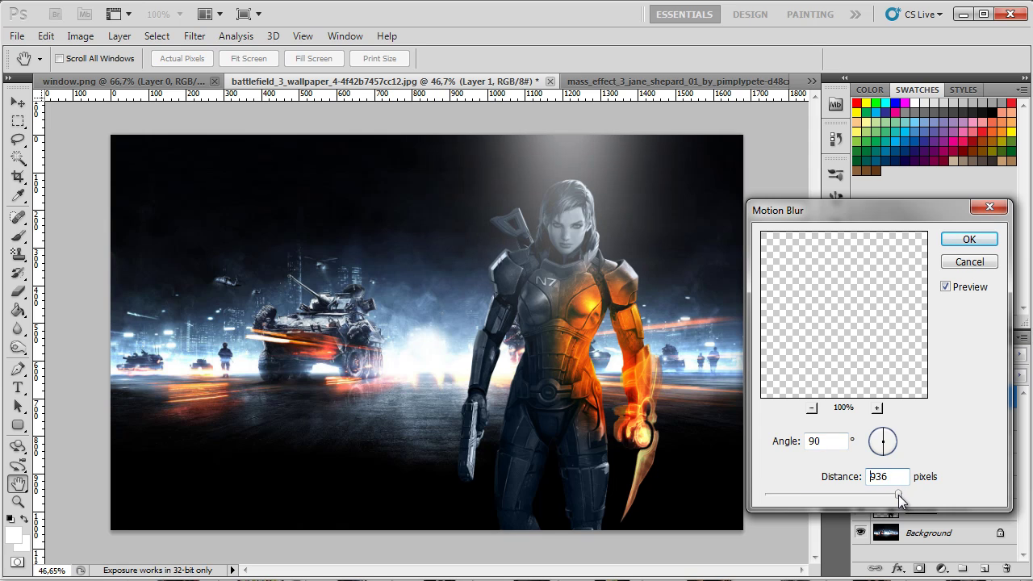
{"action": "left_click", "coordinate": [969, 239]}
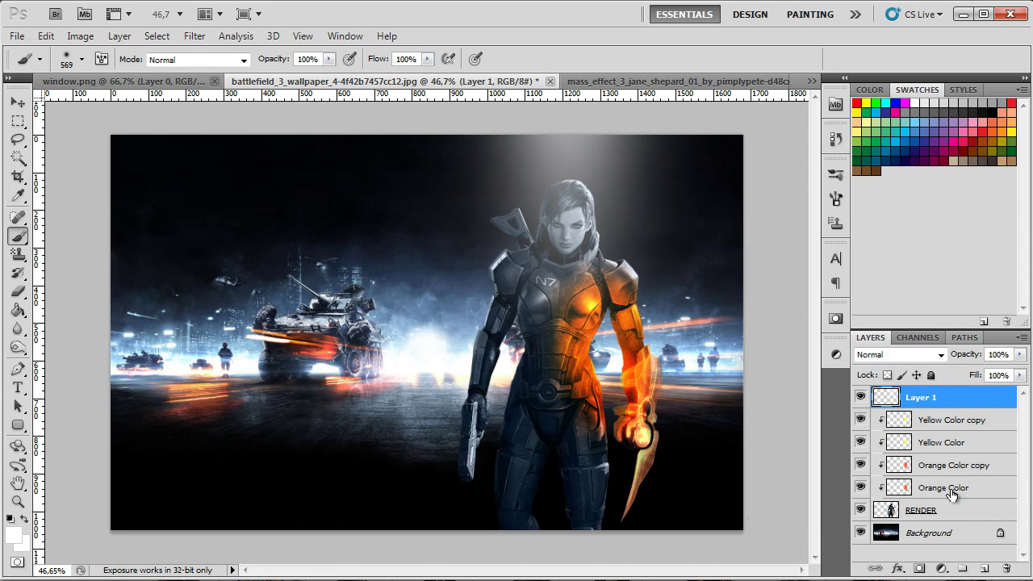
- Duplicate and offset the light streak, merge both copies, position it above the head at 39% opacity
{"action": "left_click_drag", "start_coordinate": [923, 410], "coordinate": [984, 568]}
{"action": "key", "text": "v"}
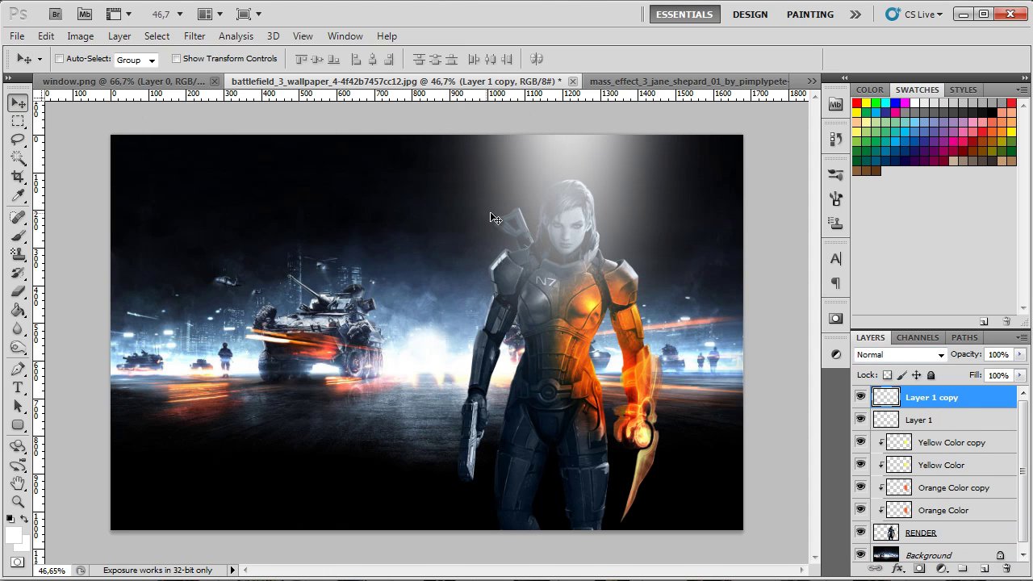
{"action": "left_click_drag", "start_coordinate": [540, 219], "coordinate": [456, 207]}
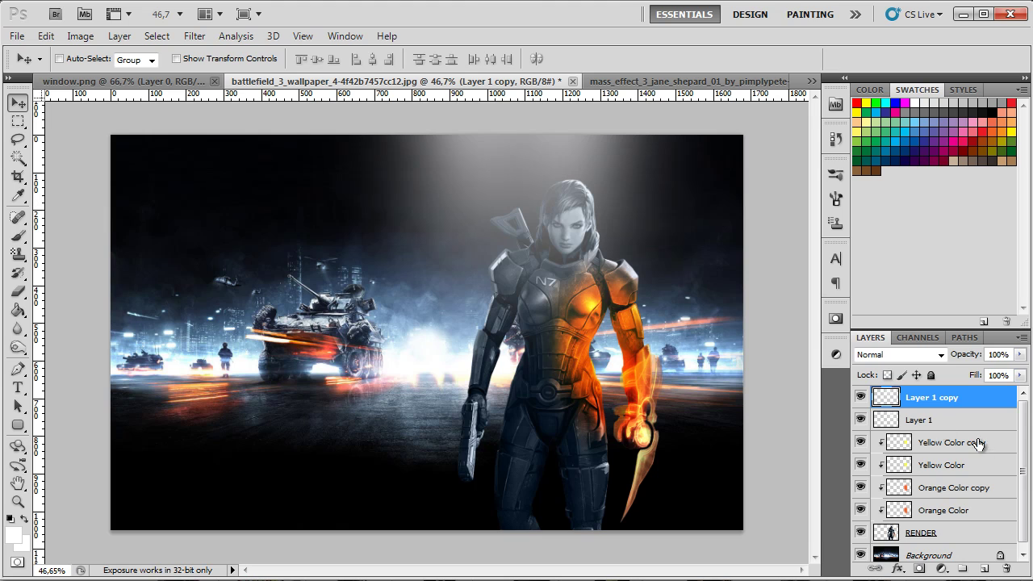
{"action": "left_click", "coordinate": [958, 423], "text": "shift"}
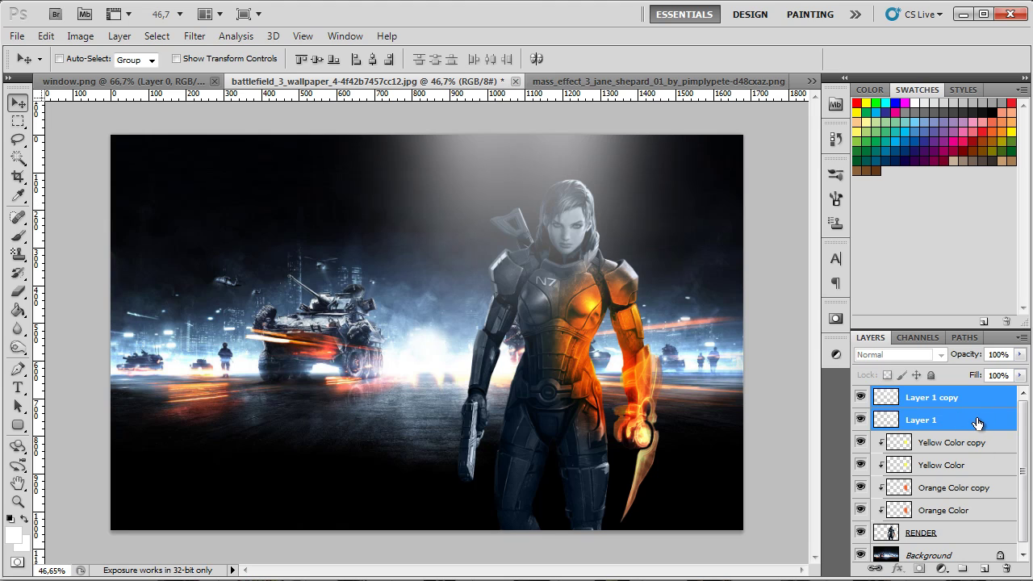
{"action": "right_click", "coordinate": [966, 425]}
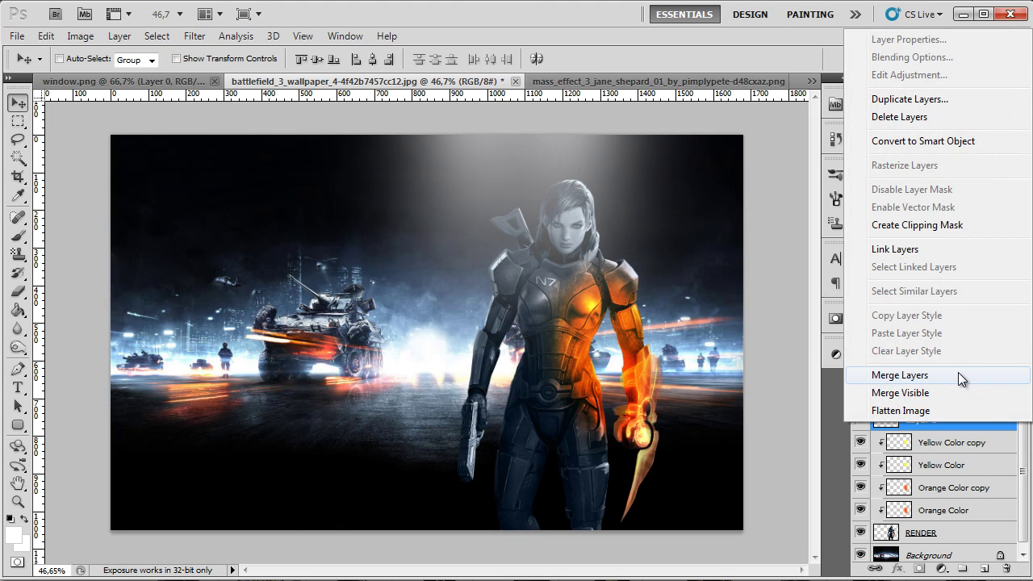
{"action": "left_click", "coordinate": [958, 373]}
{"action": "left_click_drag", "start_coordinate": [524, 207], "coordinate": [598, 198]}
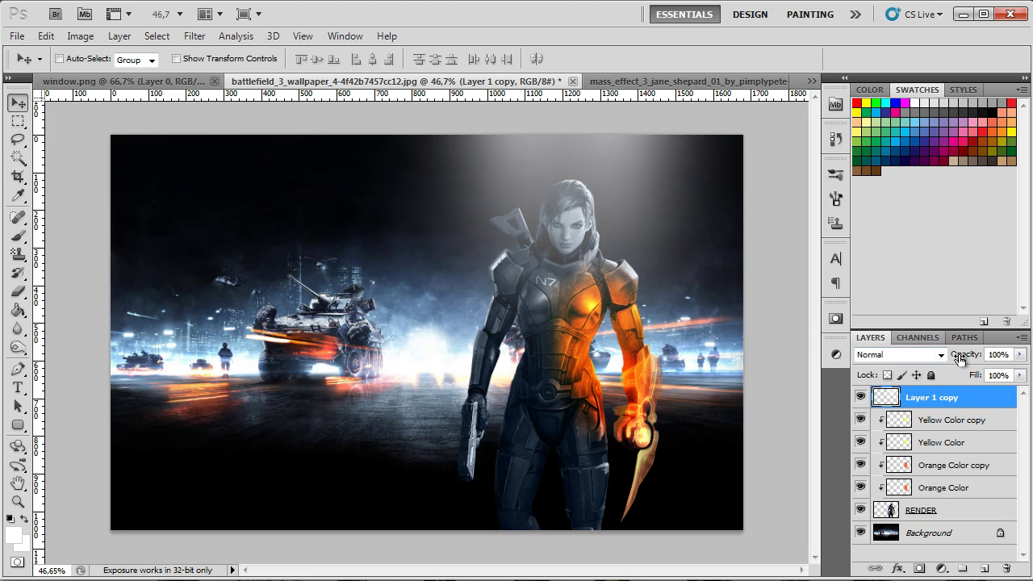
{"action": "left_click_drag", "start_coordinate": [967, 355], "coordinate": [922, 359]}
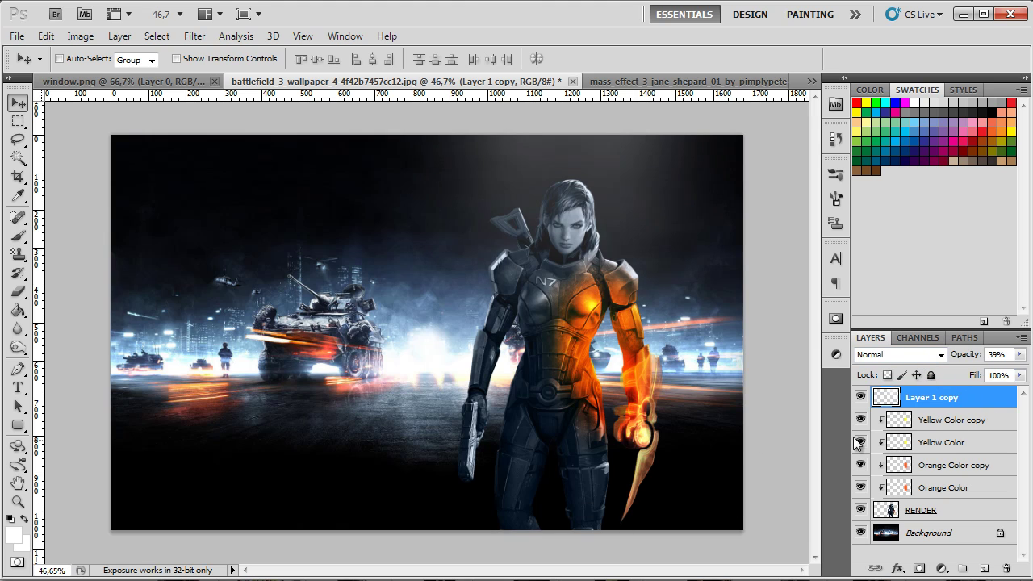
- Start renaming the faint top light layer to 'Light Layer'
{"action": "left_click", "coordinate": [959, 421]}
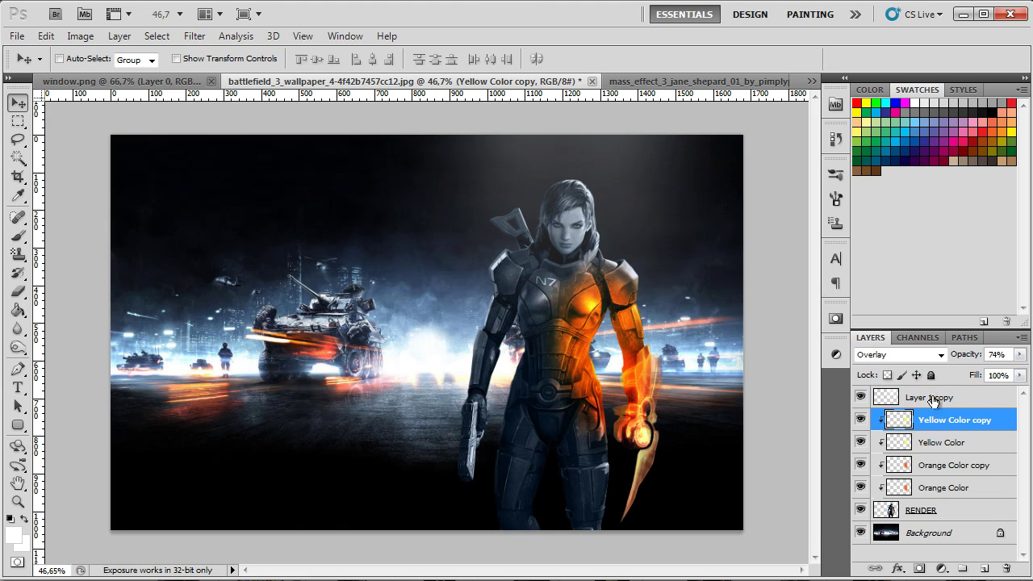
{"action": "left_click", "coordinate": [932, 399]}
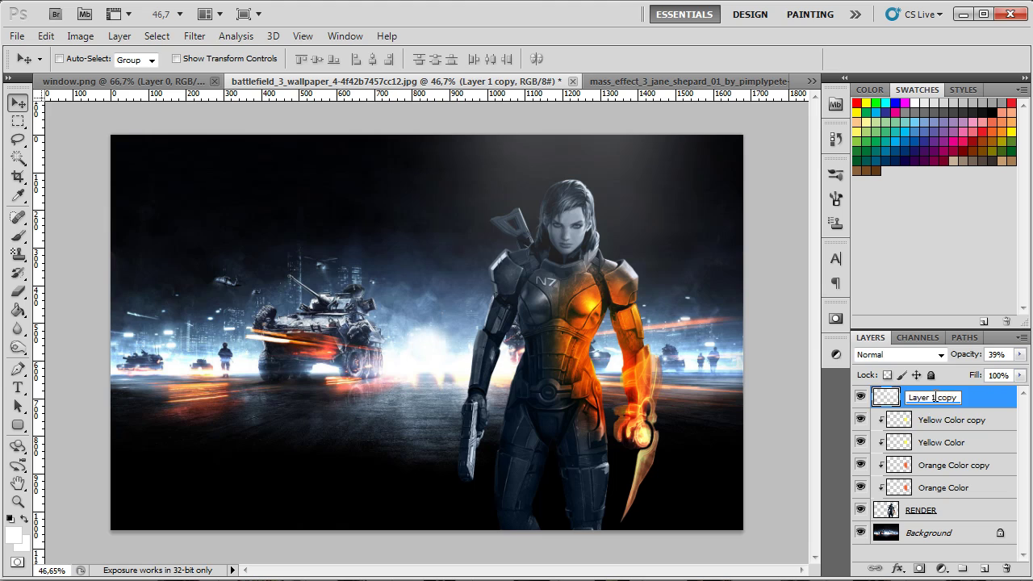
{"action": "double_click", "coordinate": [928, 397]}
{"action": "type", "text": "Light Layer"}
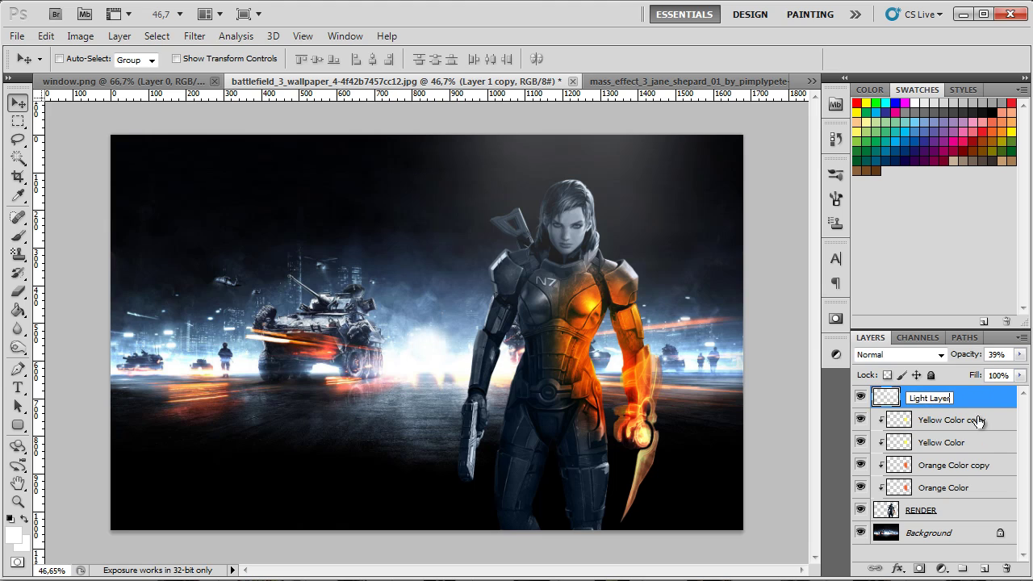
- Commit the 'Light Layer' name, then place the smoke image into the composite
{"action": "left_click", "coordinate": [978, 421]}
{"action": "left_click", "coordinate": [978, 422]}
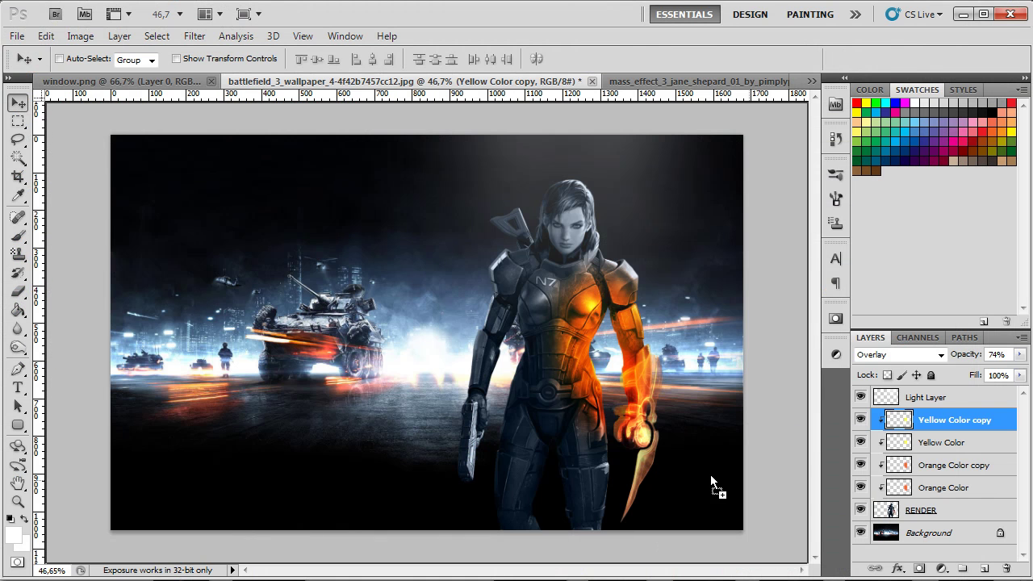
{"action": "left_click_drag", "start_coordinate": [634, 470], "coordinate": [634, 469]}
{"action": "left_click_drag", "start_coordinate": [495, 349], "coordinate": [644, 382]}
- Scale the smoke to about 22%, blend it as Screen, and position it over Shepard's shoulder
{"action": "left_click_drag", "start_coordinate": [749, 185], "coordinate": [594, 364]}
{"action": "left_click_drag", "start_coordinate": [550, 473], "coordinate": [640, 310]}
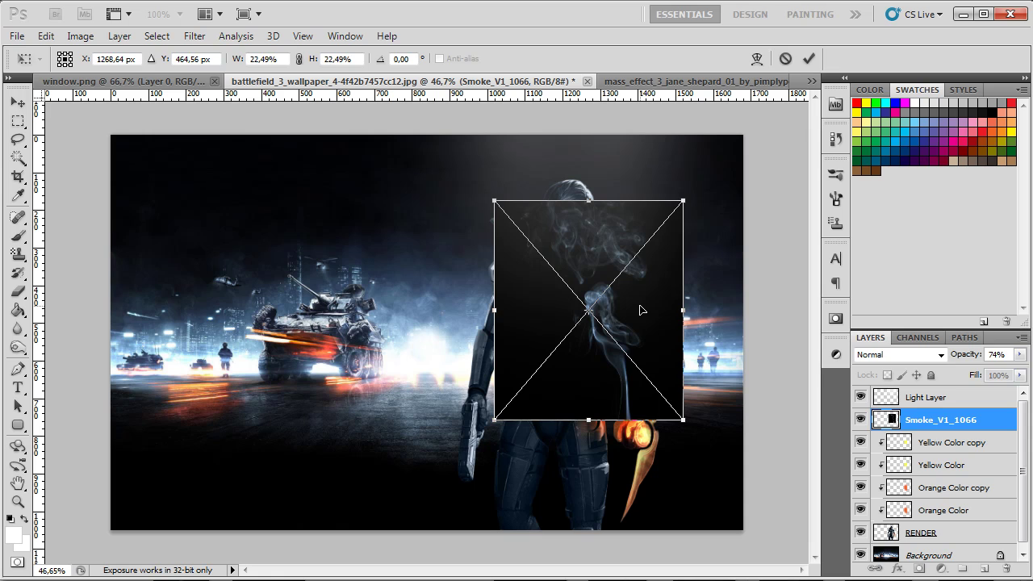
{"action": "key", "text": "Return"}
{"action": "left_click", "coordinate": [923, 354]}
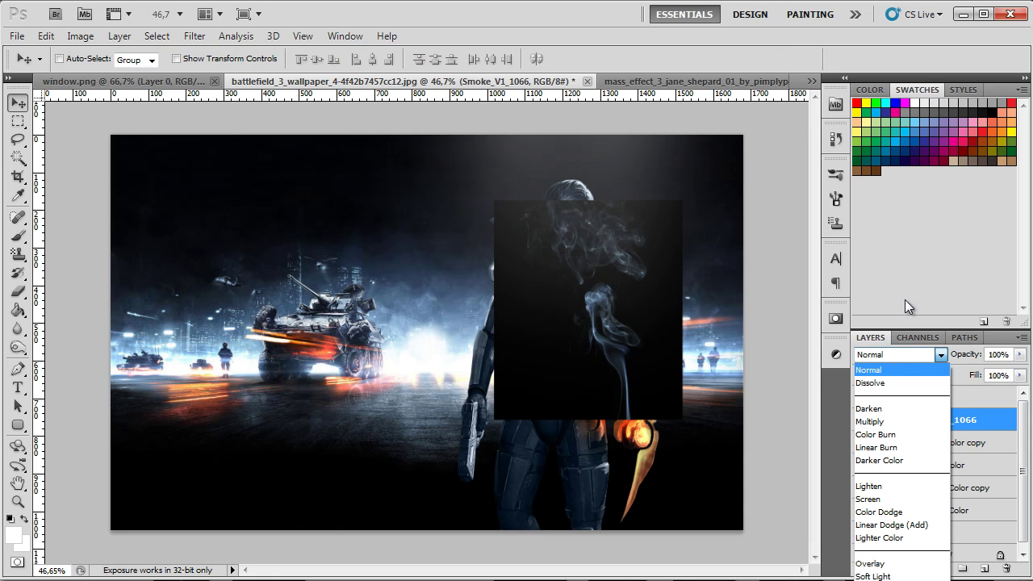
{"action": "left_click", "coordinate": [887, 500]}
{"action": "left_click_drag", "start_coordinate": [707, 375], "coordinate": [678, 396]}
- Rasterize and erase stray smoke by the shoulder and forearm, then set the smoke layer to 45% opacity
{"action": "scroll", "coordinate": [734, 268], "scroll_direction": "up", "scroll_amount": 2}
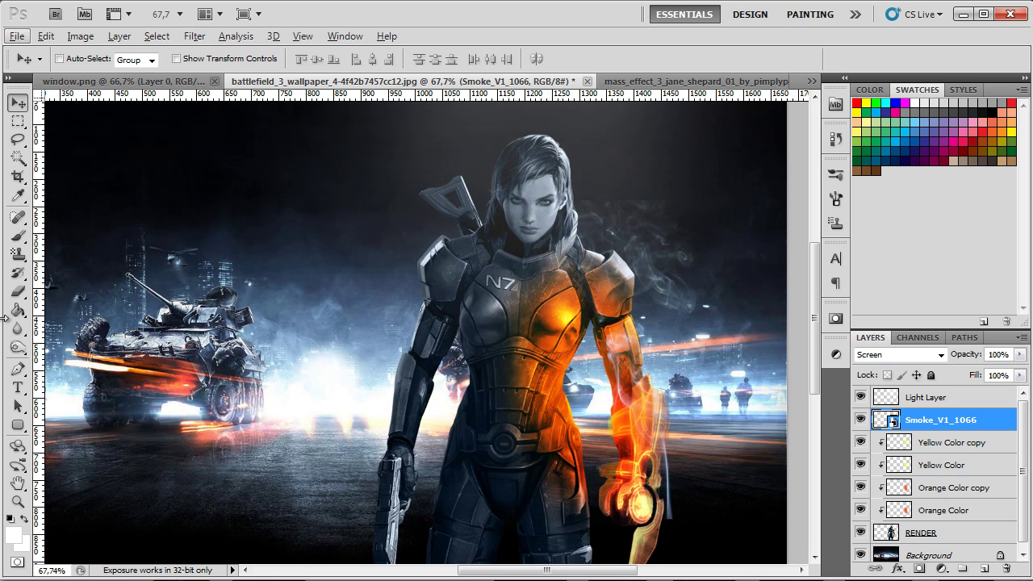
{"action": "left_click", "coordinate": [17, 291]}
{"action": "left_click", "coordinate": [624, 310]}
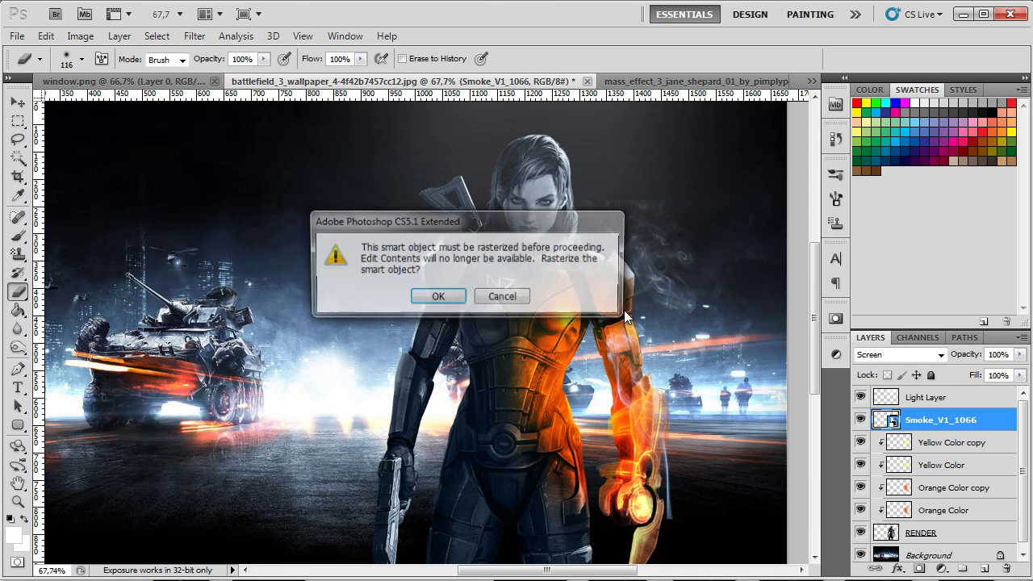
{"action": "left_click", "coordinate": [436, 298]}
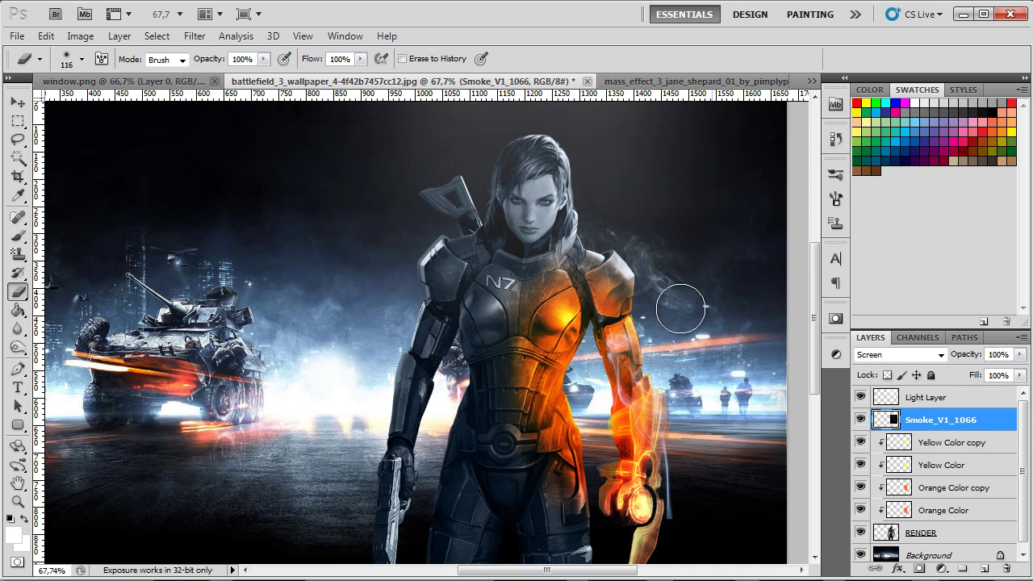
{"action": "left_click_drag", "start_coordinate": [675, 300], "coordinate": [655, 268]}
{"action": "mouse_move", "coordinate": [696, 417]}
{"action": "left_mouse_down"}
{"action": "mouse_move", "coordinate": [682, 486]}
{"action": "mouse_move", "coordinate": [689, 433]}
{"action": "mouse_move", "coordinate": [610, 452]}
{"action": "left_mouse_up"}
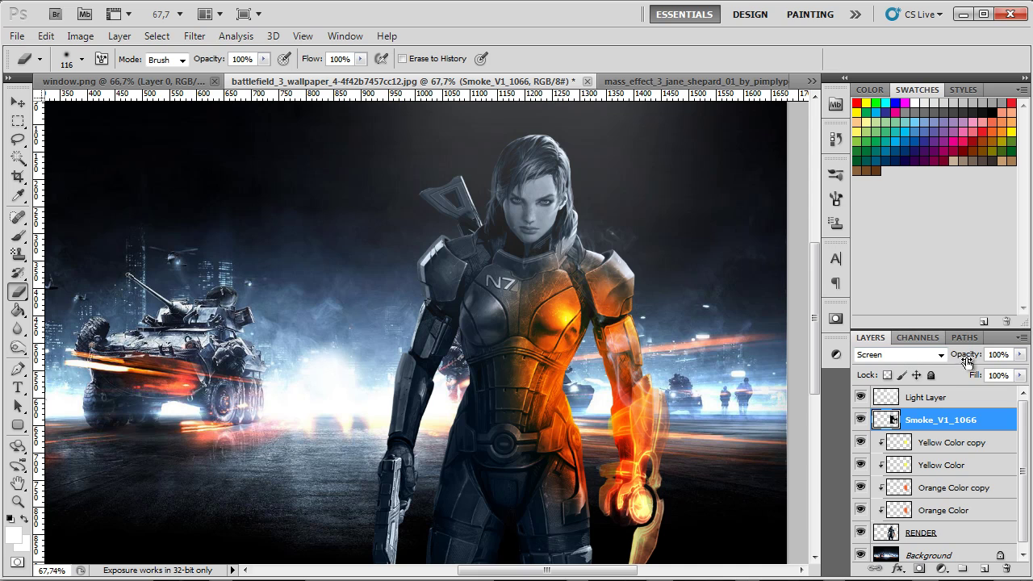
{"action": "left_click_drag", "start_coordinate": [965, 356], "coordinate": [928, 361]}
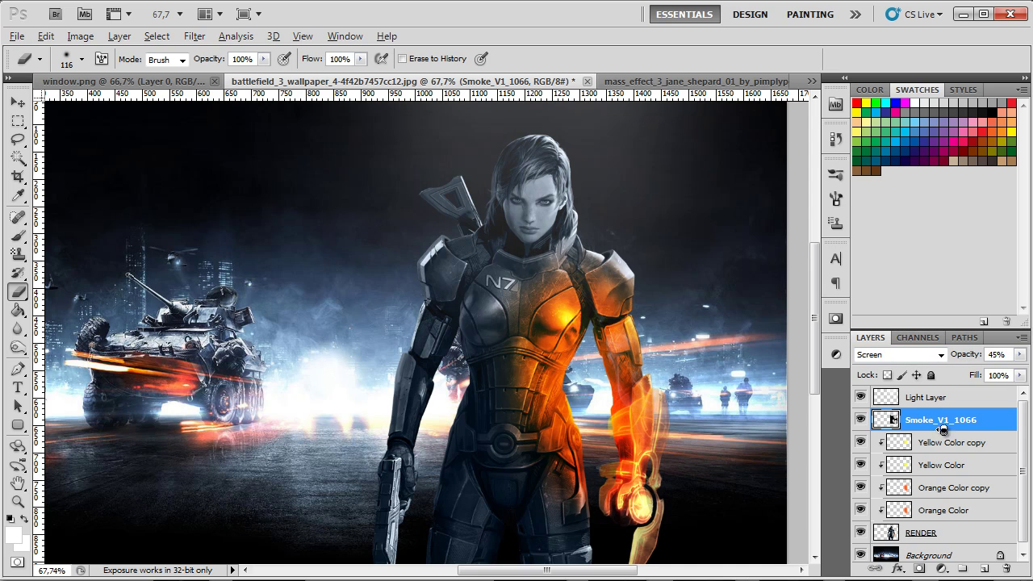
- Make two copies of the smoke layer, moving one up beside Shepard's head
{"action": "left_click_drag", "start_coordinate": [940, 426], "coordinate": [945, 432]}
{"action": "mouse_move", "coordinate": [601, 347]}
{"action": "left_mouse_down"}
{"action": "mouse_move", "coordinate": [542, 167]}
{"action": "mouse_move", "coordinate": [500, 242]}
{"action": "mouse_move", "coordinate": [512, 245]}
{"action": "mouse_move", "coordinate": [468, 269]}
{"action": "left_mouse_up"}
{"action": "left_click_drag", "start_coordinate": [584, 235], "coordinate": [576, 274]}
{"action": "left_click_drag", "start_coordinate": [984, 454], "coordinate": [952, 436]}
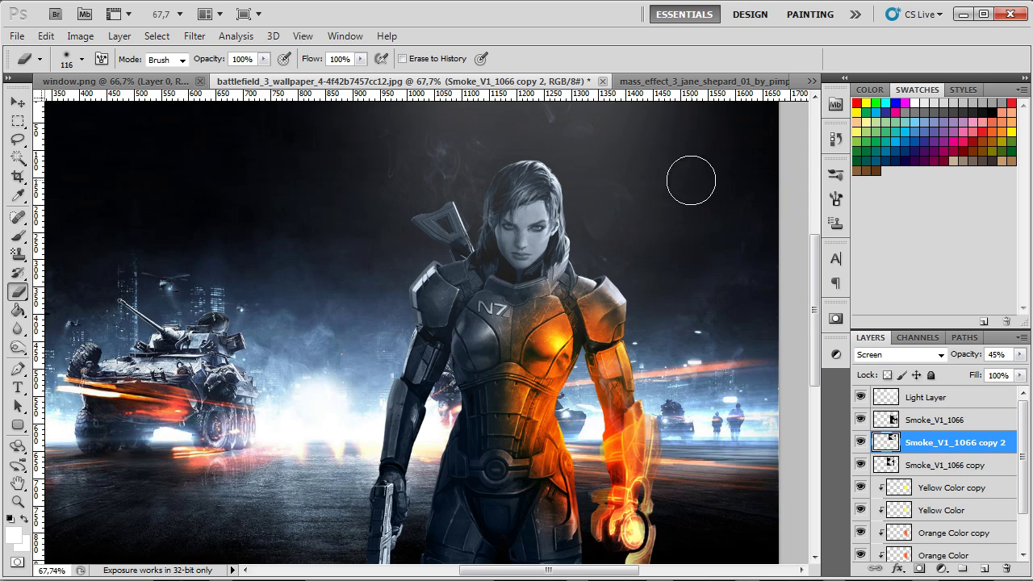
{"action": "scroll", "coordinate": [671, 212], "scroll_direction": "down", "scroll_amount": 3}
- Save the composite as a Photoshop PSD, replacing the existing file, and select Light Layer
{"action": "left_click", "coordinate": [932, 419]}
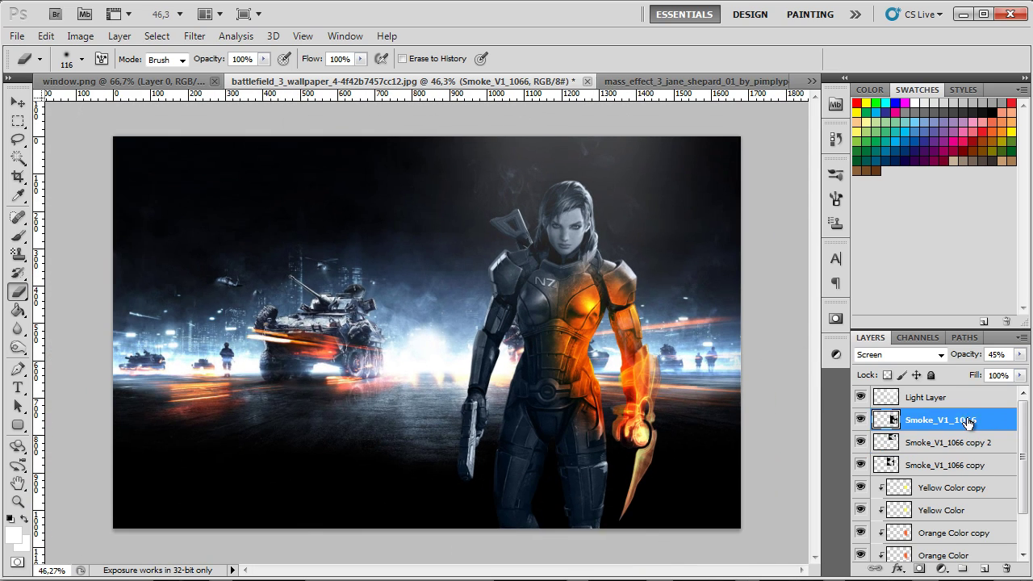
{"action": "key", "text": "ctrl+shift+s"}
{"action": "left_click", "coordinate": [700, 385]}
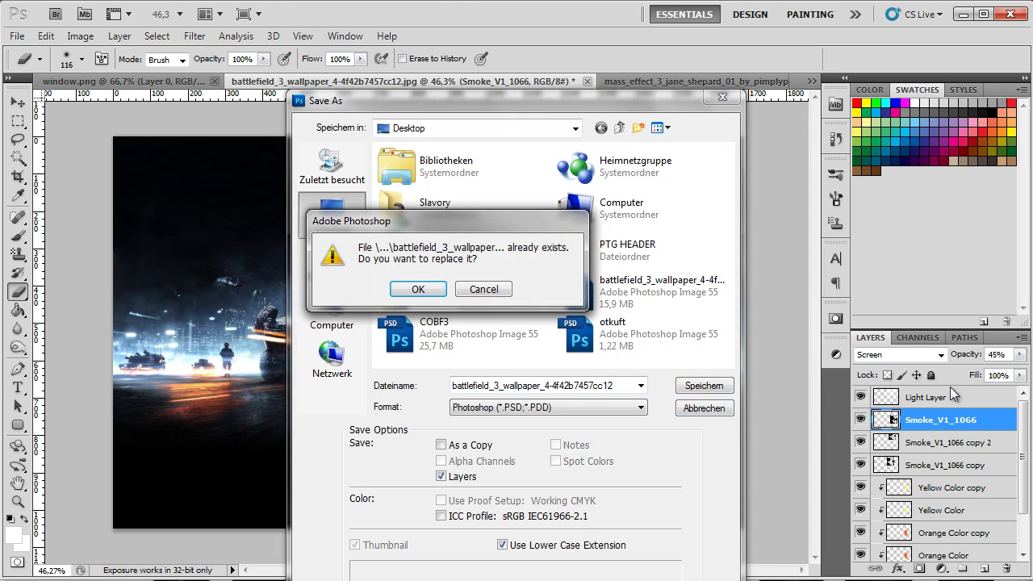
{"action": "left_click", "coordinate": [403, 289]}
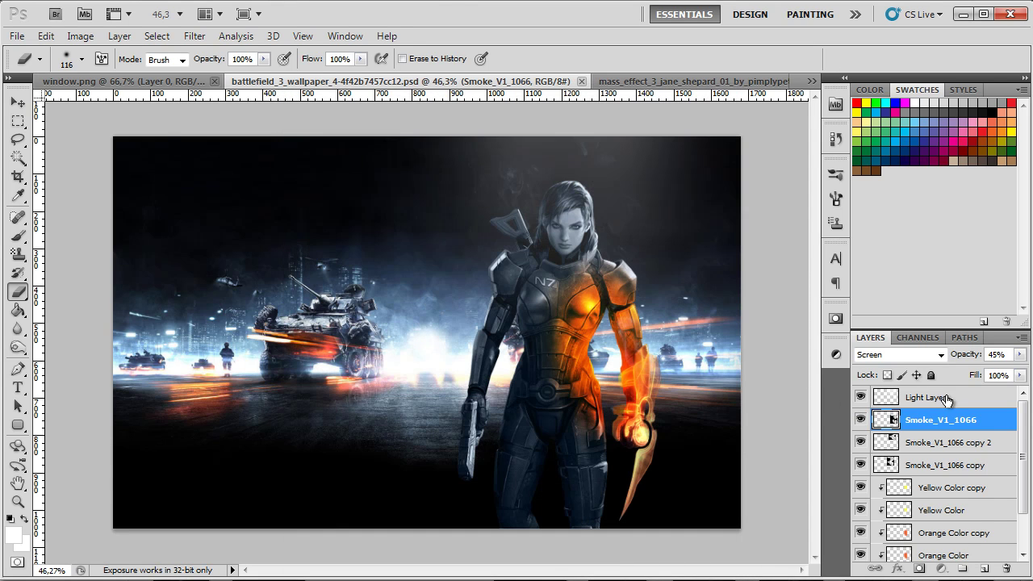
{"action": "left_click", "coordinate": [928, 396]}
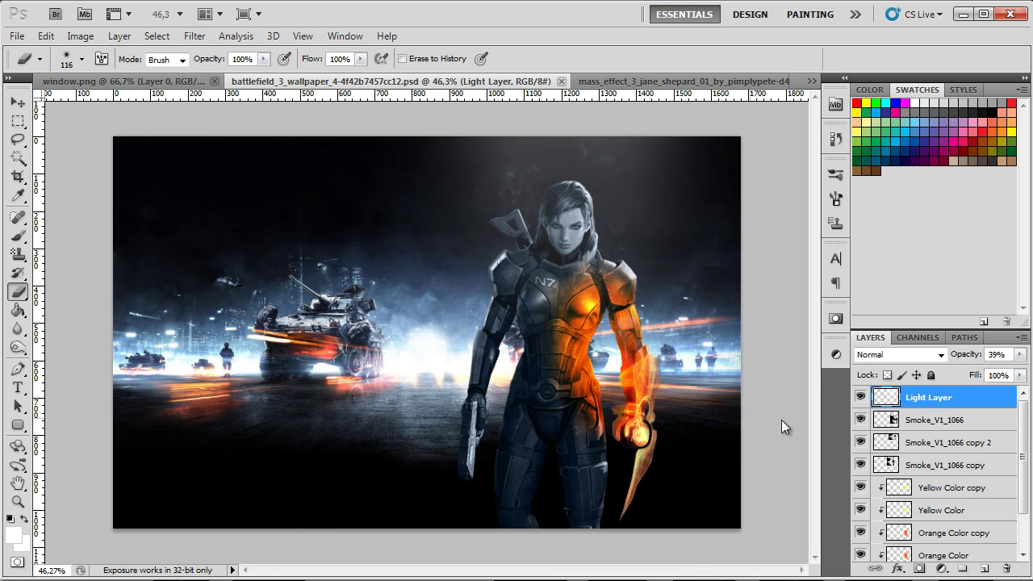
- Add an empty layer above Light Layer and set up the brush with black paint
{"action": "left_click", "coordinate": [984, 570]}
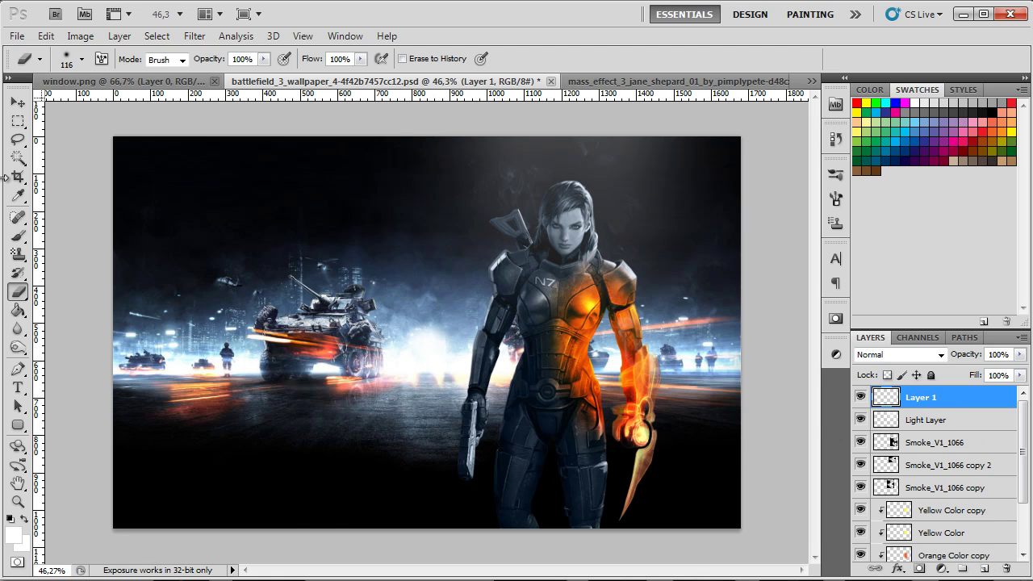
{"action": "left_click", "coordinate": [18, 236]}
{"action": "left_click", "coordinate": [82, 61]}
{"action": "left_click", "coordinate": [82, 60]}
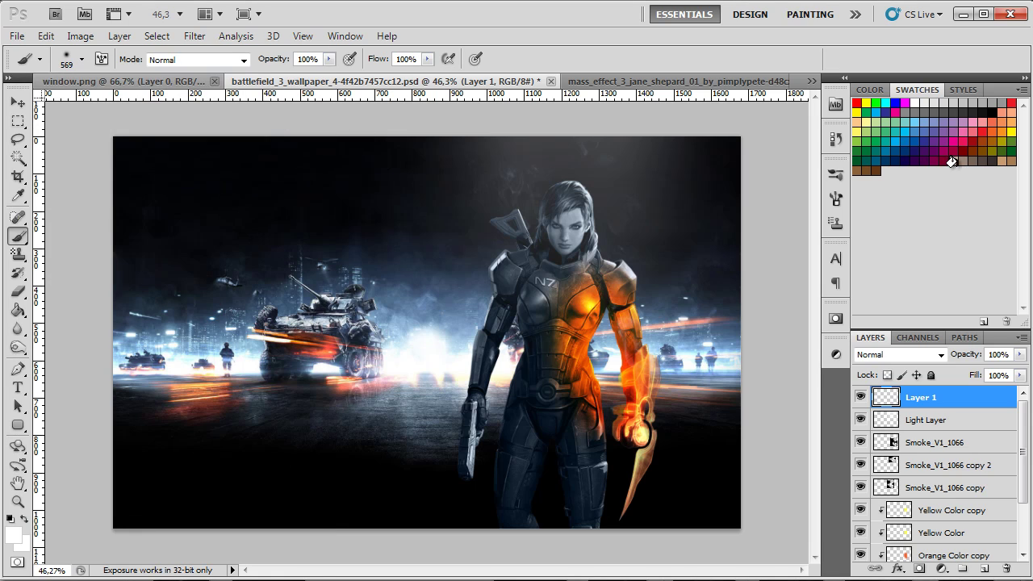
{"action": "left_click", "coordinate": [991, 113]}
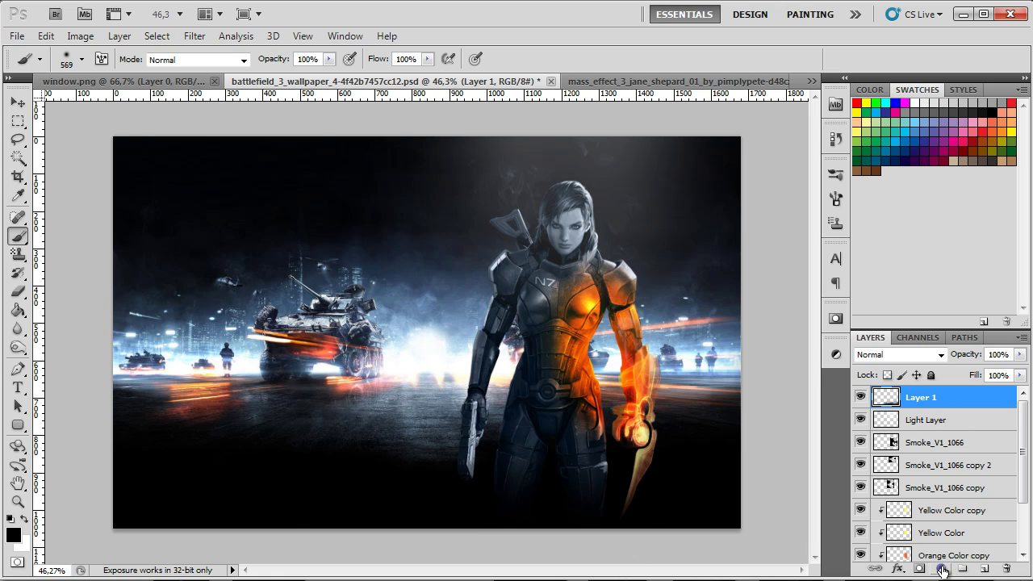
{"action": "scroll", "coordinate": [939, 468], "scroll_direction": "down", "scroll_amount": 1}
{"action": "scroll", "coordinate": [938, 468], "scroll_direction": "down", "scroll_amount": 2}
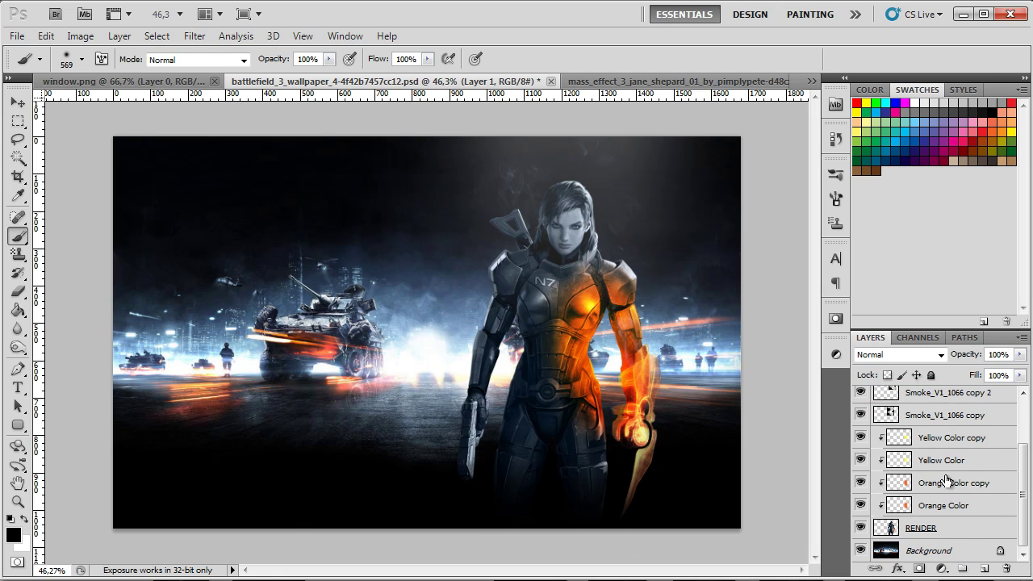
- Add a Curves adjustment clipped to RENDER, pulling highlights and shadows down to darken Shepard
{"action": "left_click", "coordinate": [943, 528]}
{"action": "left_click", "coordinate": [941, 568]}
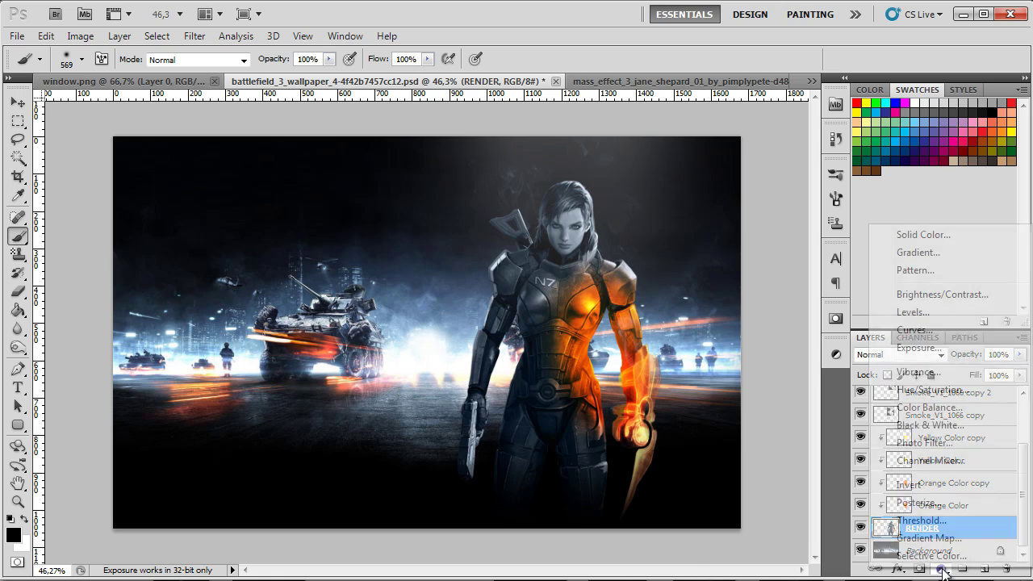
{"action": "left_click", "coordinate": [908, 333]}
{"action": "left_click_drag", "start_coordinate": [786, 361], "coordinate": [784, 388]}
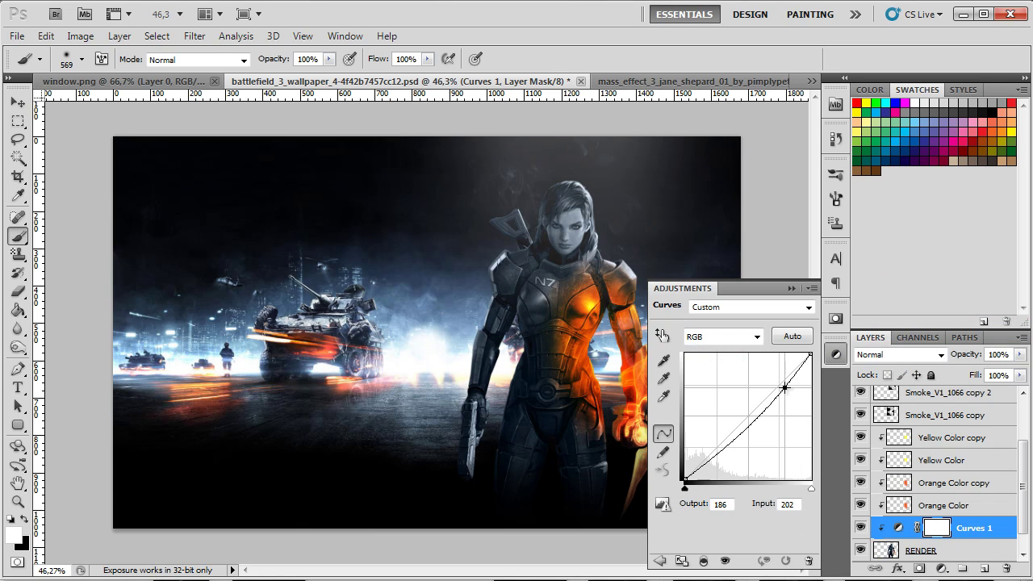
{"action": "left_click_drag", "start_coordinate": [726, 445], "coordinate": [708, 465]}
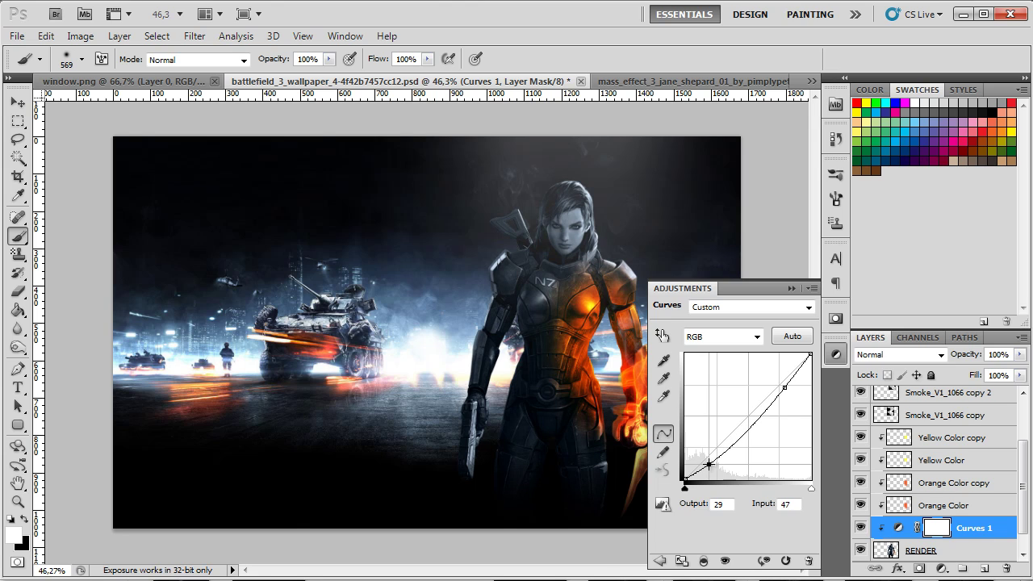
{"action": "left_click", "coordinate": [792, 288]}
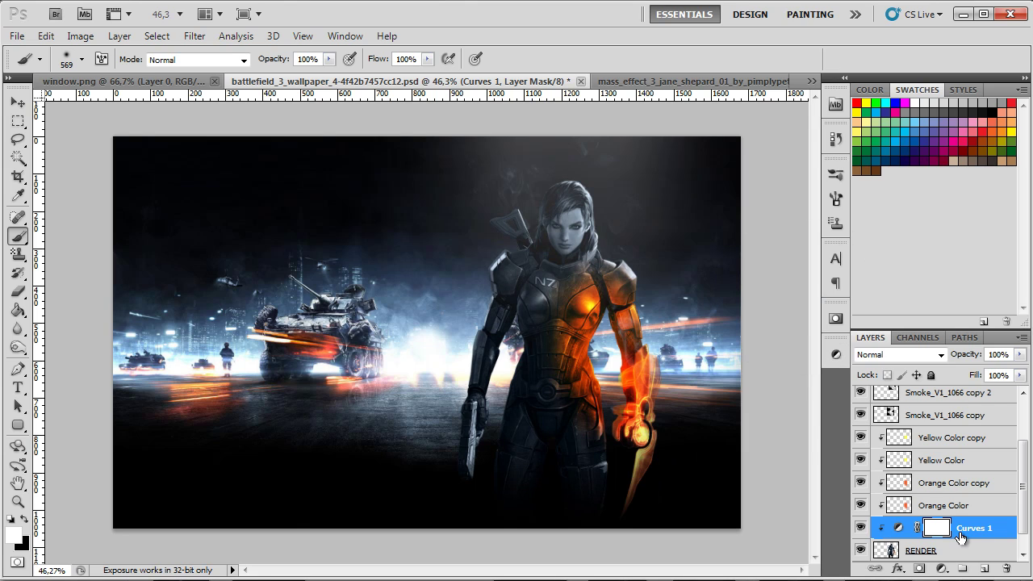
{"action": "left_click", "coordinate": [960, 484]}
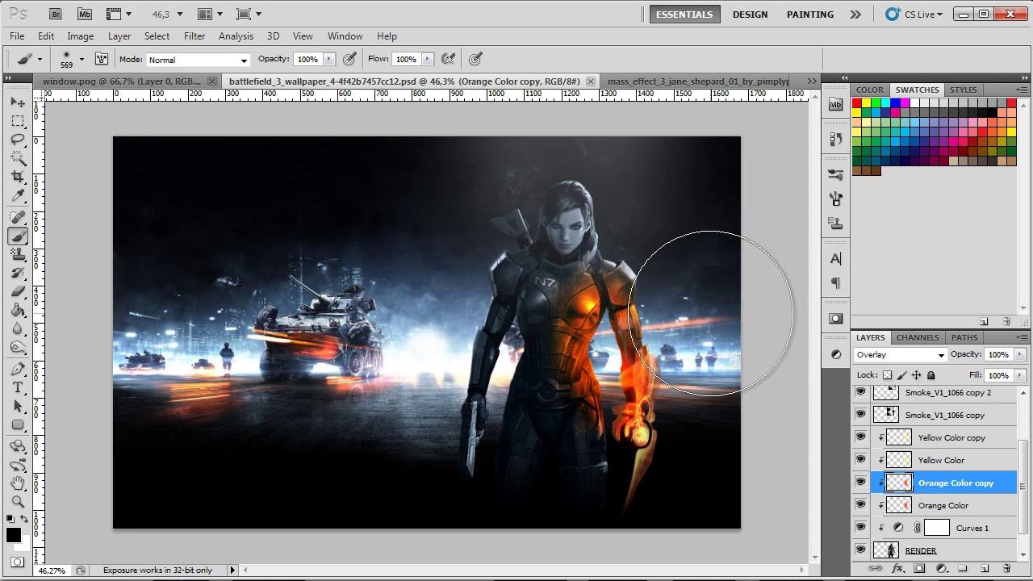
{"action": "scroll", "coordinate": [621, 298], "scroll_direction": "up", "scroll_amount": 2}
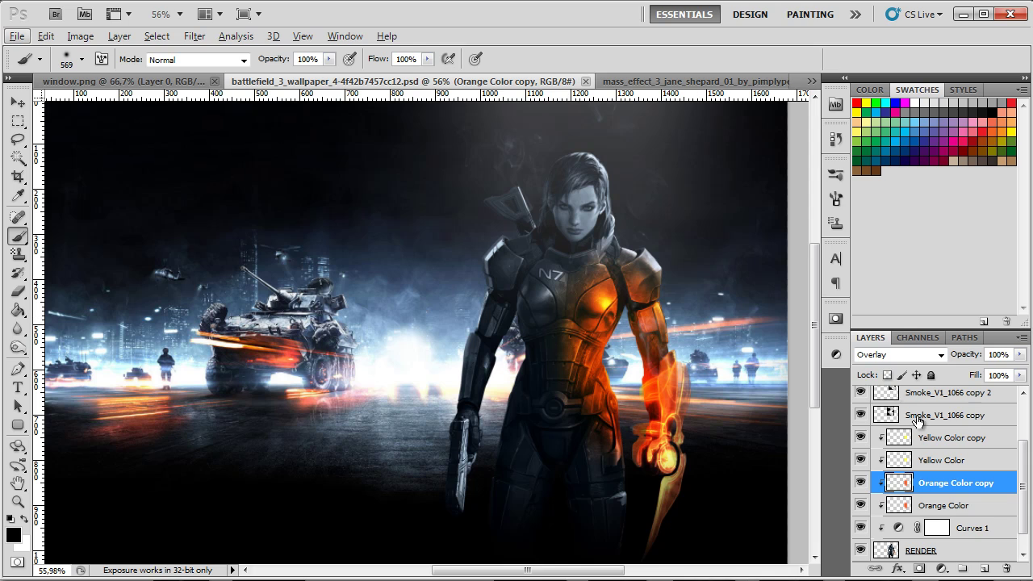
{"action": "left_click", "coordinate": [944, 459]}
{"action": "scroll", "coordinate": [628, 275], "scroll_direction": "down", "scroll_amount": 2}
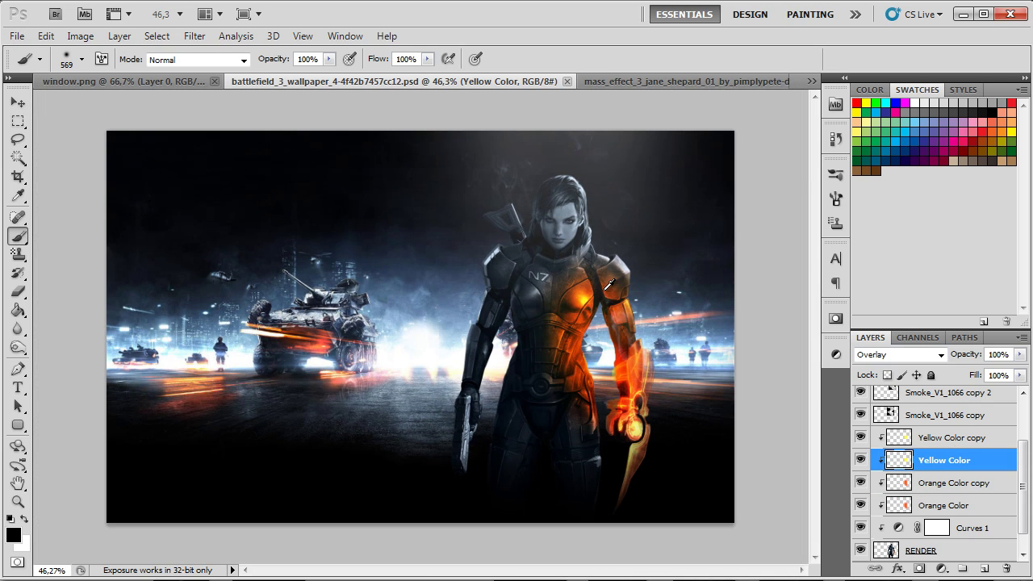
{"action": "scroll", "coordinate": [609, 282], "scroll_direction": "up", "scroll_amount": 1}
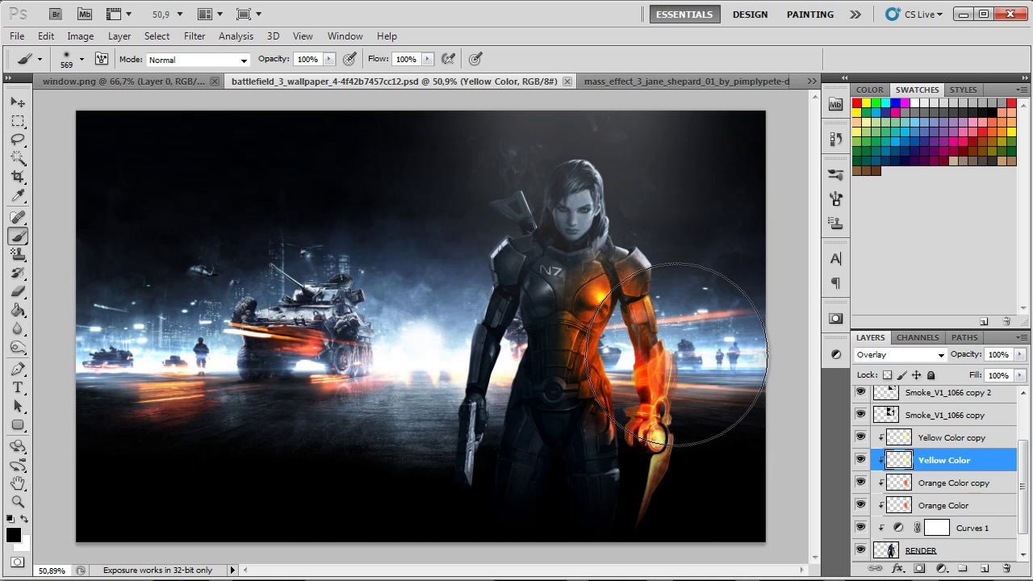
{"action": "left_click", "coordinate": [937, 438]}
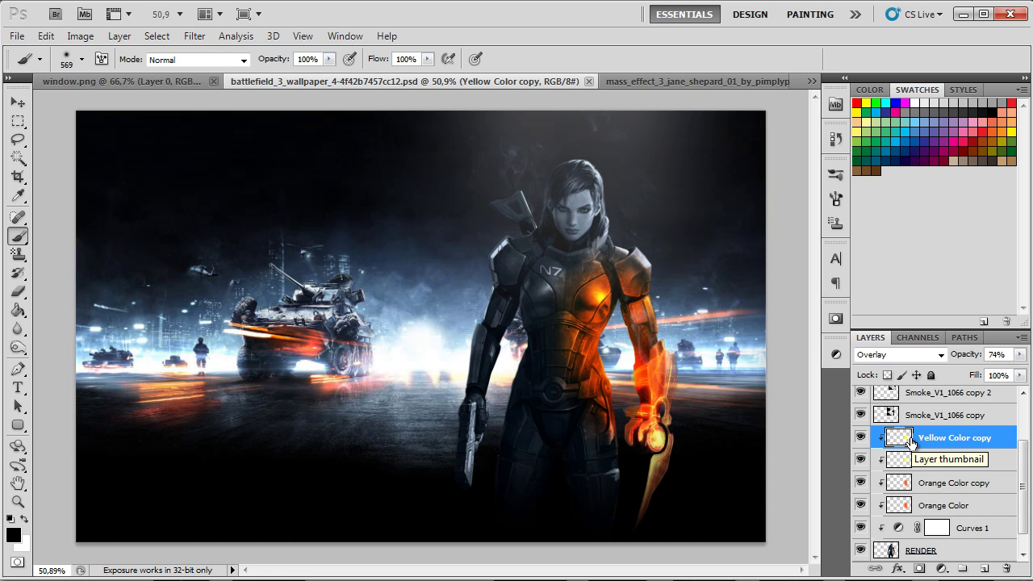
{"action": "left_click", "coordinate": [962, 413]}
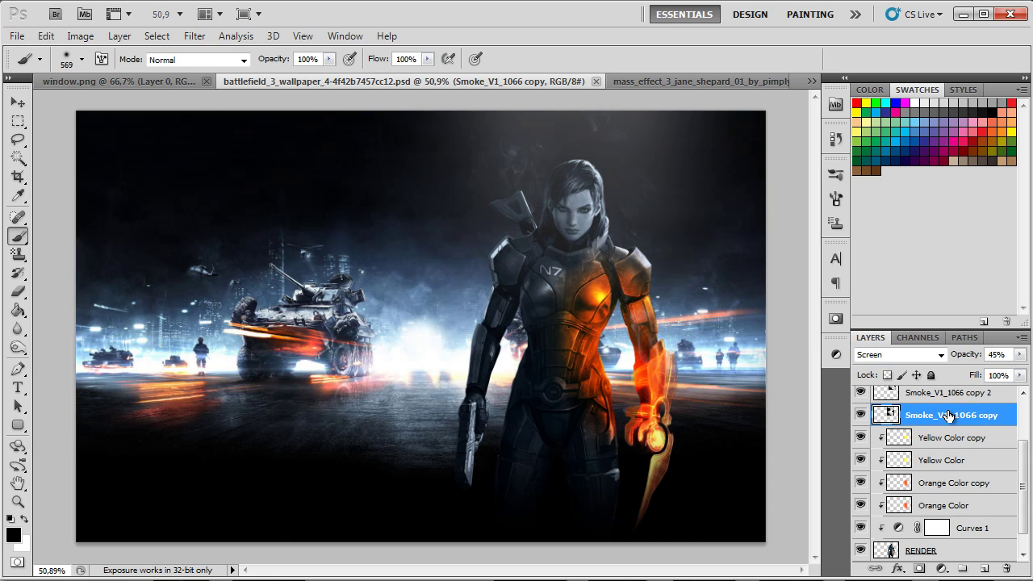